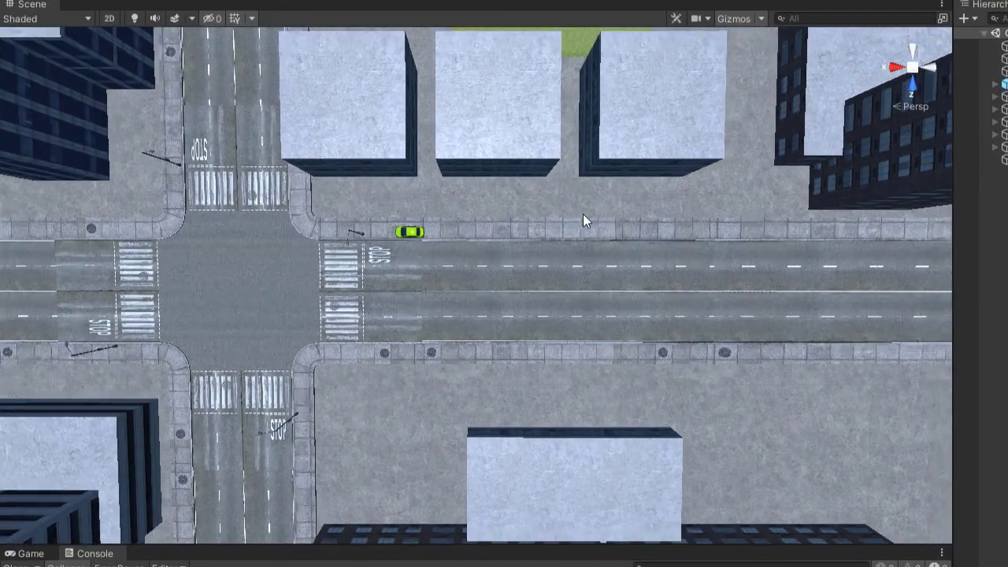
Pan and zoom around the city to inspect the roundabout, blocks and cloverleaf interchange
scroll(382, 197, "down", 10)
scroll(557, 246, "down", 2)
scroll(546, 252, "up", 2)
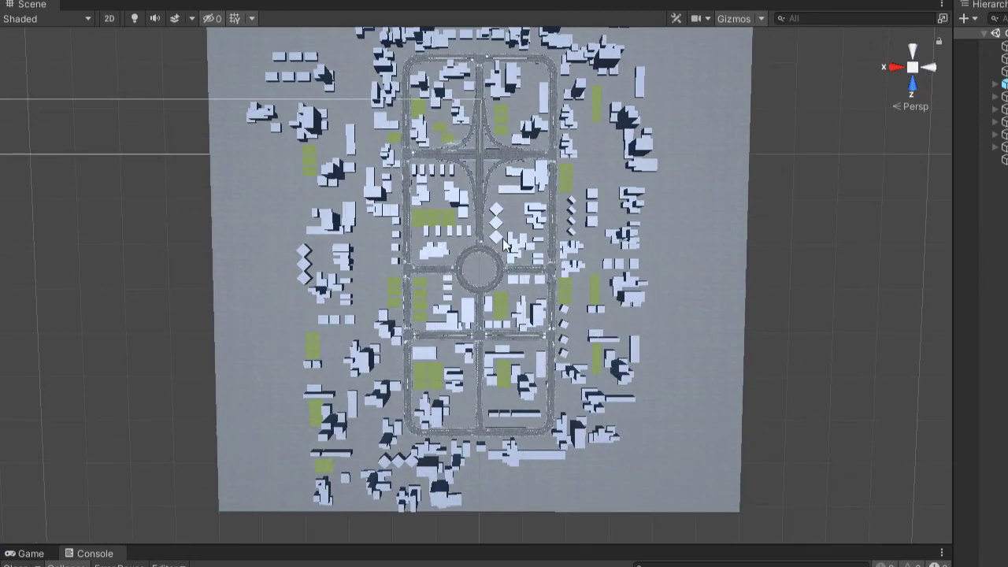
scroll(504, 244, "up", 6)
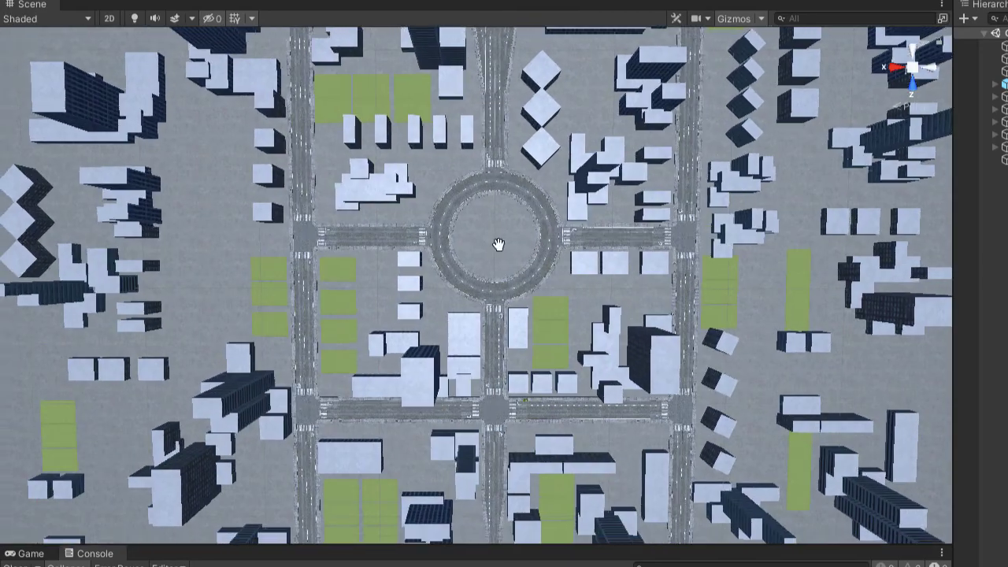
middle_click_drag(497, 244, 503, 42)
scroll(564, 141, "up", 4)
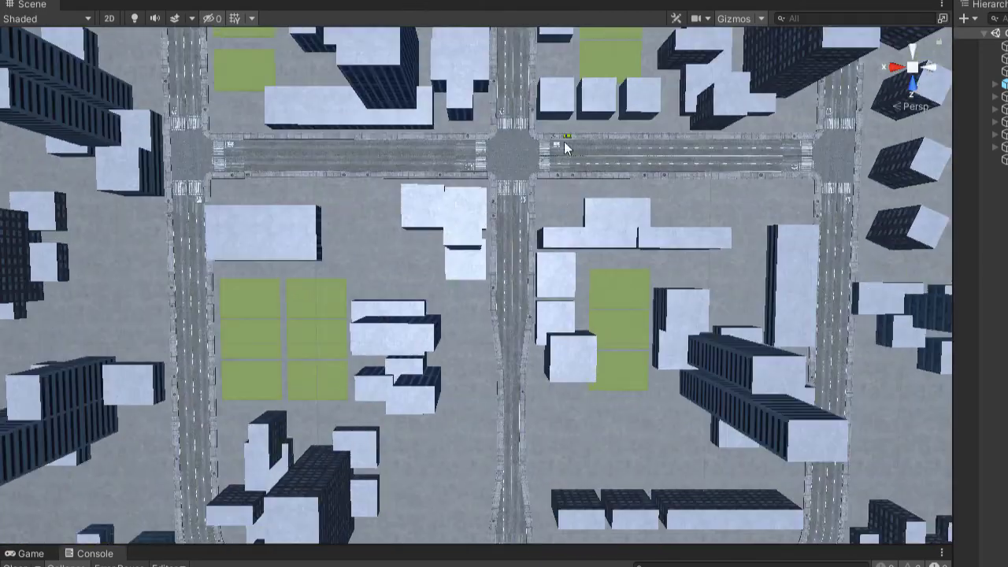
middle_click_drag(564, 141, 175, 69)
scroll(175, 69, "down", 5)
middle_click_drag(612, 34, 562, 315)
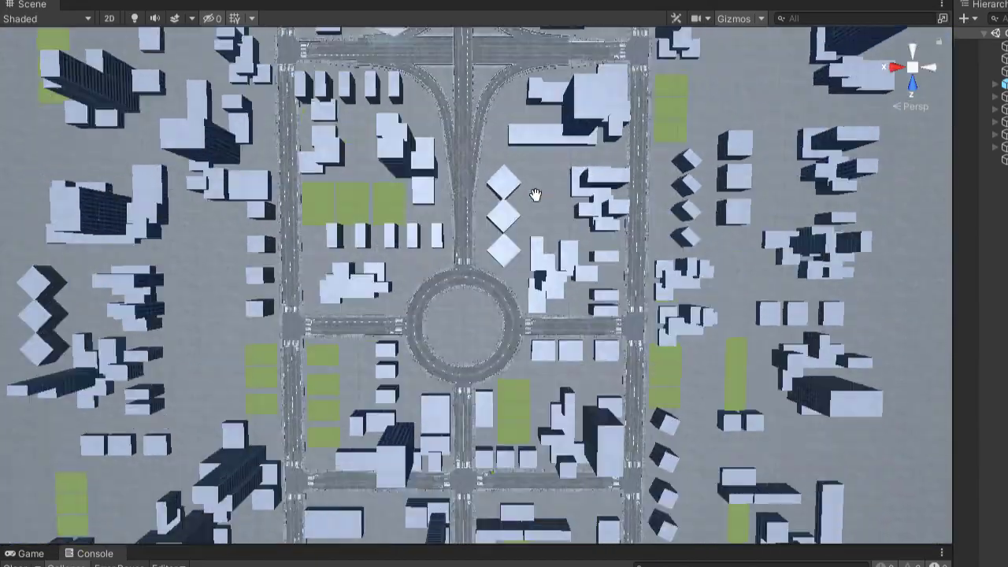
scroll(563, 315, "up", 5)
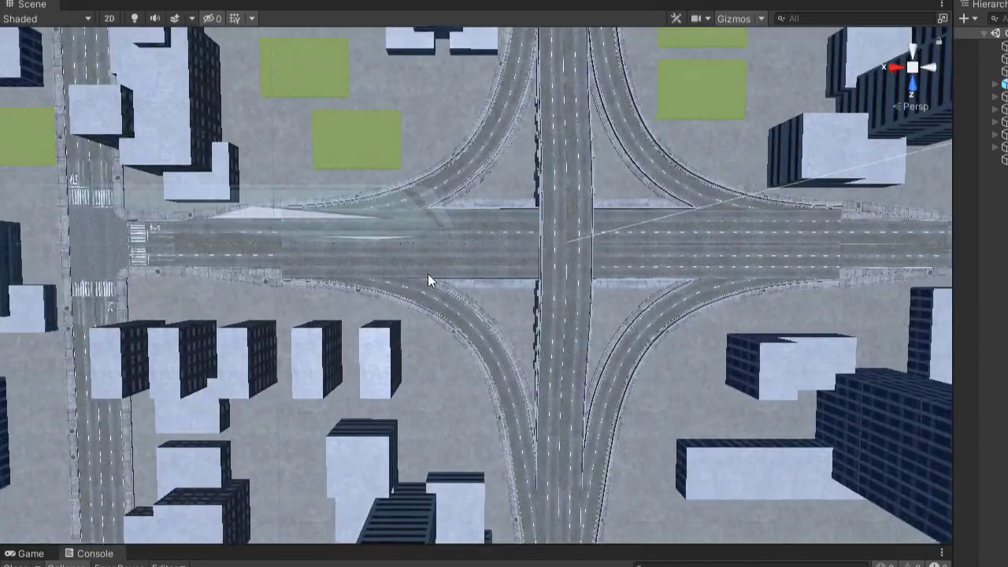
scroll(653, 259, "down", 2)
middle_click_drag(653, 259, 552, 171)
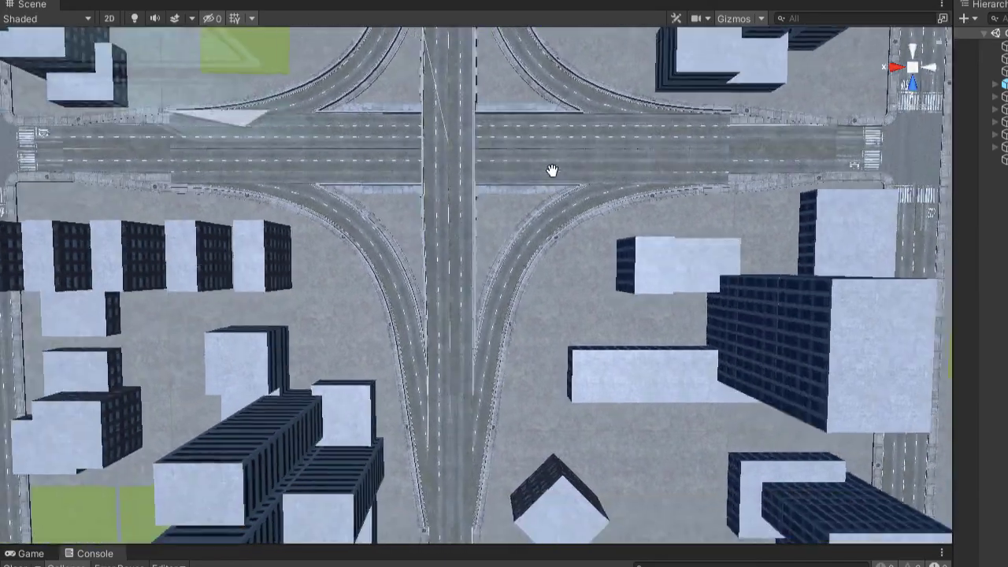
scroll(485, 264, "down", 3)
scroll(500, 231, "down", 3)
middle_click_drag(545, 508, 574, 299)
scroll(551, 268, "up", 4)
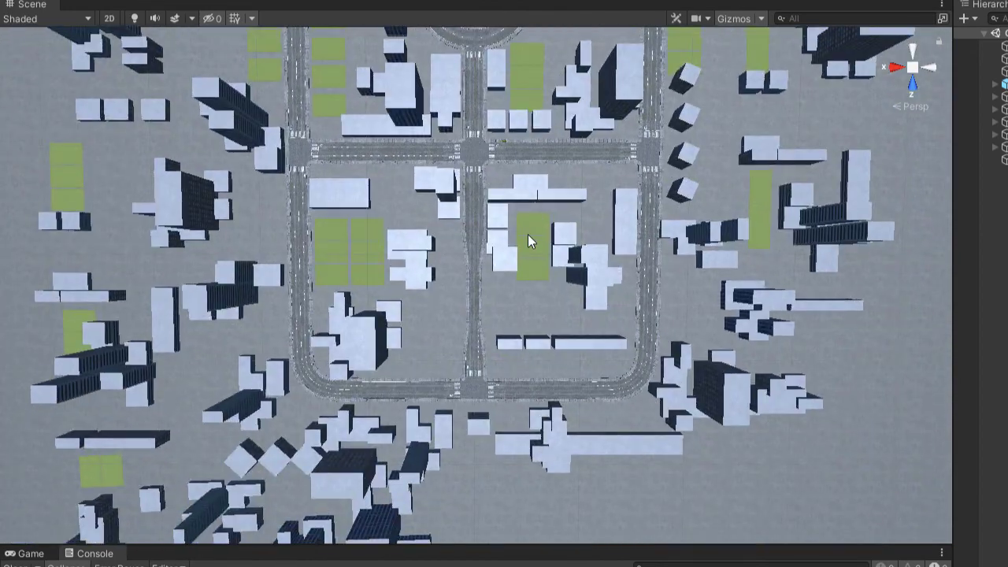
scroll(524, 244, "up", 5)
middle_click_drag(529, 163, 434, 355)
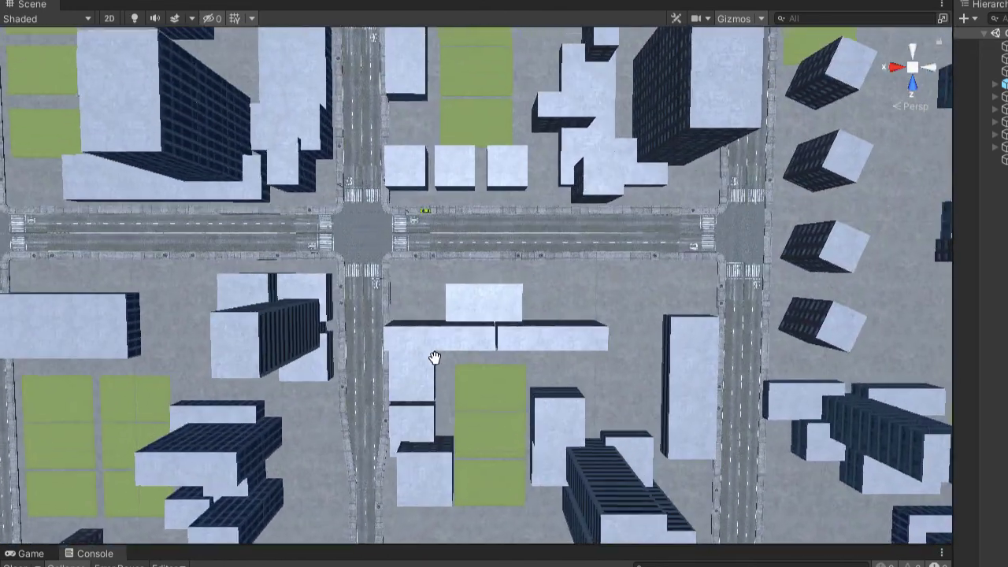
scroll(504, 276, "up", 4)
middle_click_drag(489, 202, 553, 267)
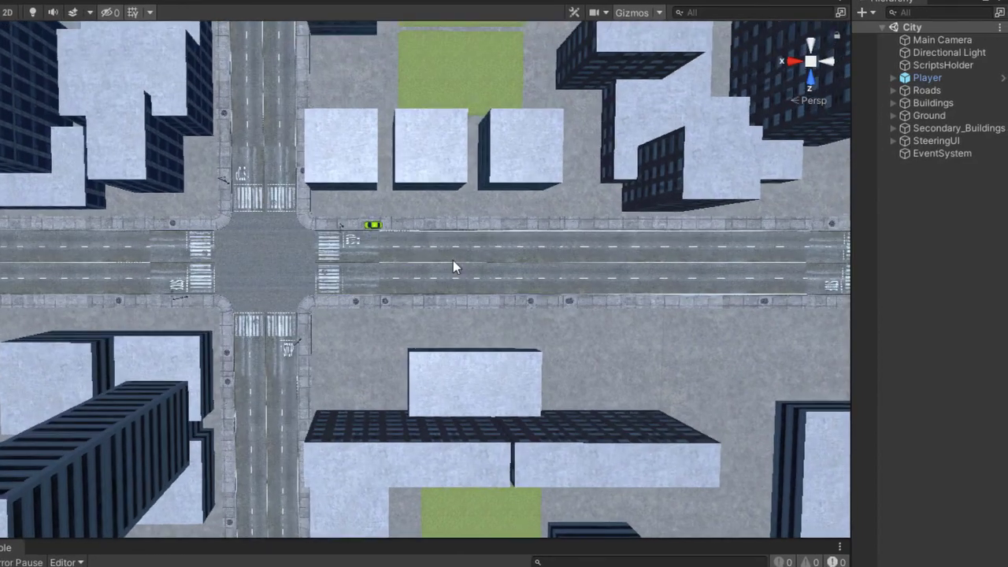
Frame the Player car, then select Roads, Buildings and Secondary_Buildings before clearing the selection
double_click(922, 77)
scroll(460, 148, "down", 8)
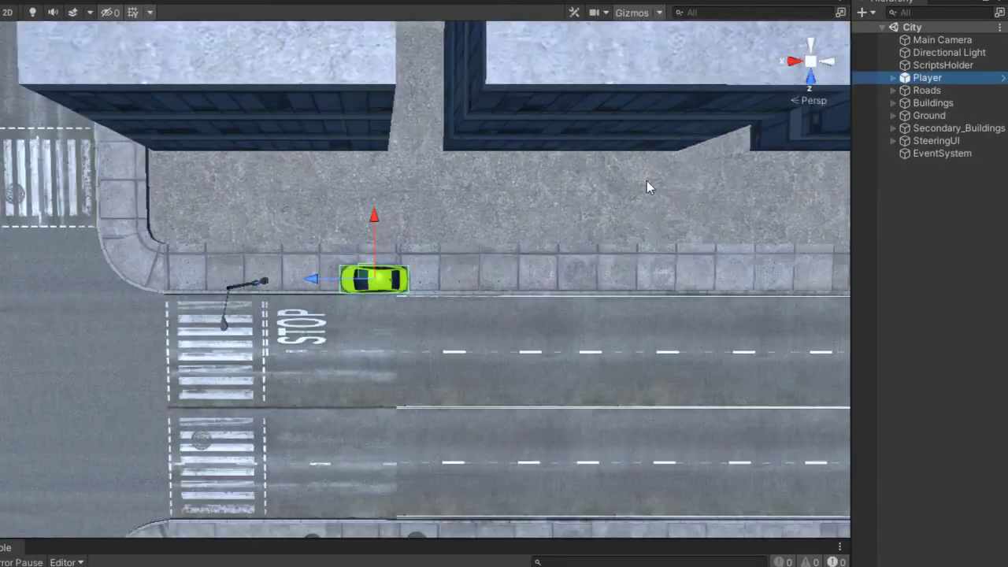
left_click(948, 89)
left_click(949, 102)
left_click(953, 128)
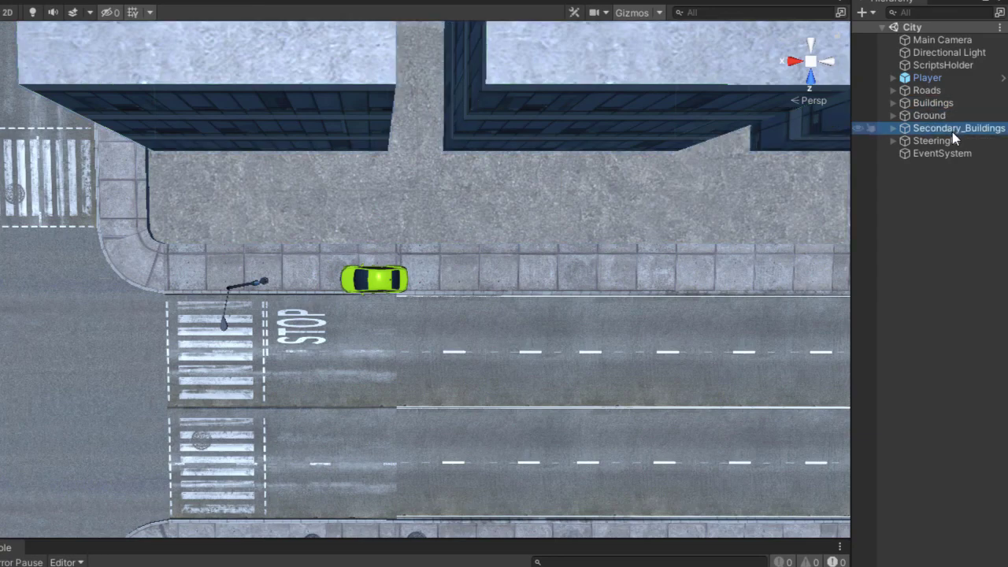
scroll(605, 234, "down", 6)
scroll(534, 251, "down", 3)
scroll(512, 271, "up", 10)
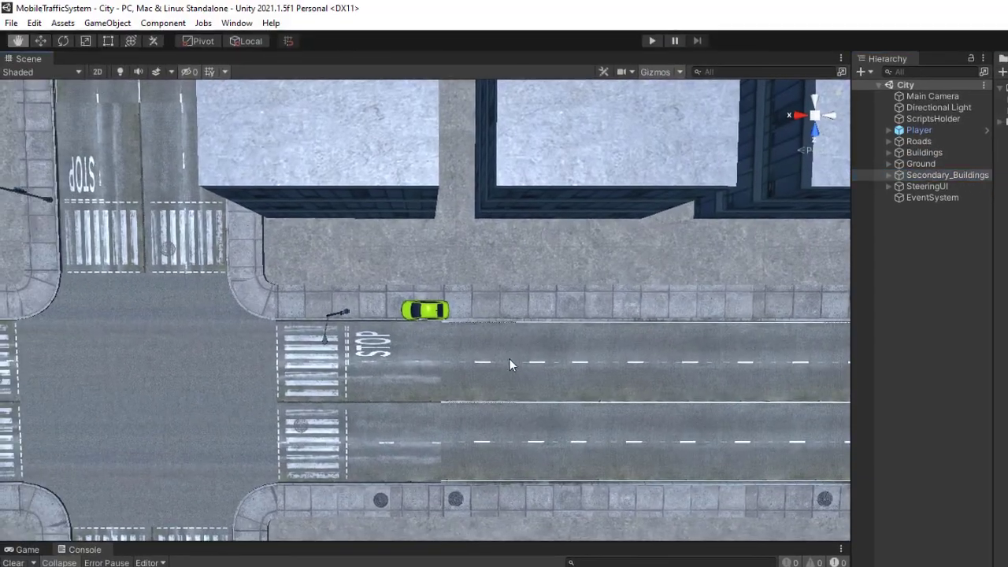
left_click_drag(472, 340, 476, 260)
left_click(944, 279)
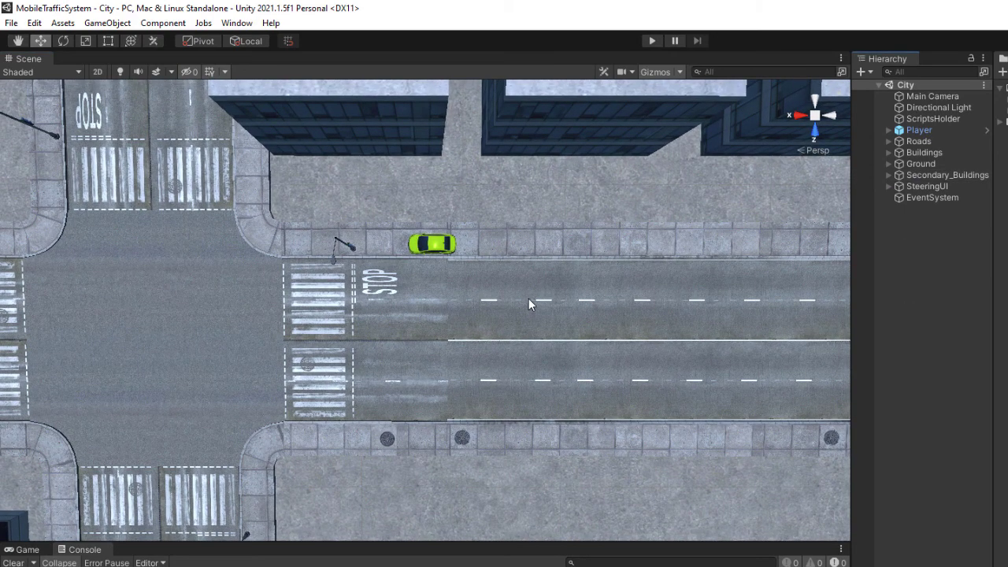
Open Window > Gley > Traffic System and go to Scene Setup > Layer Setup
left_click(236, 23)
mouse_move(315, 55)
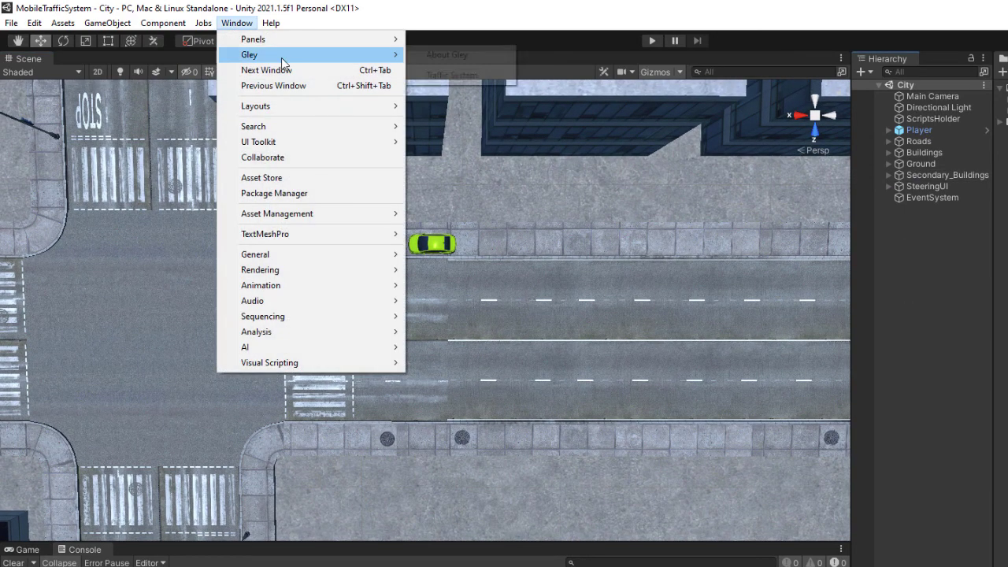
left_click(490, 80)
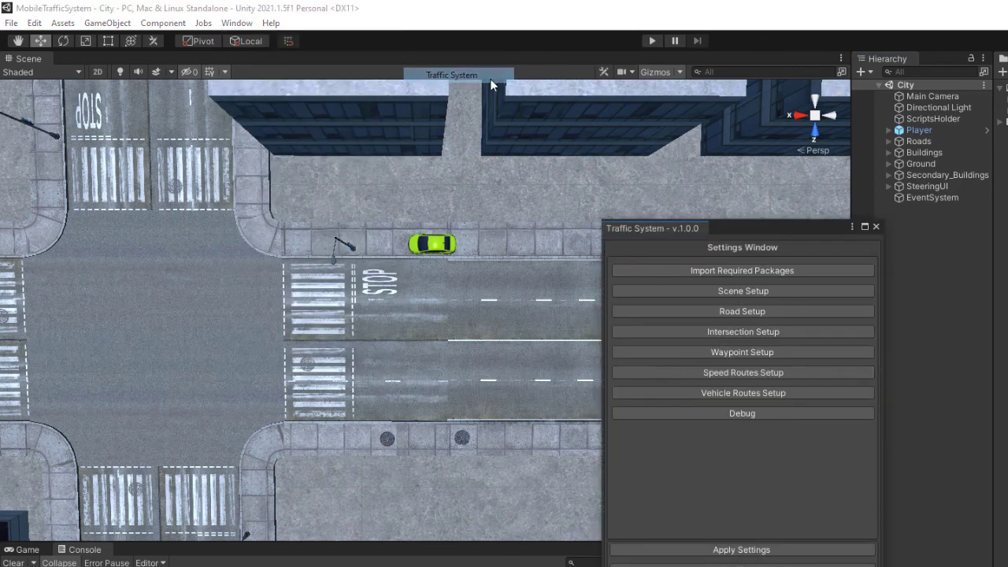
left_click(780, 291)
left_click(741, 309)
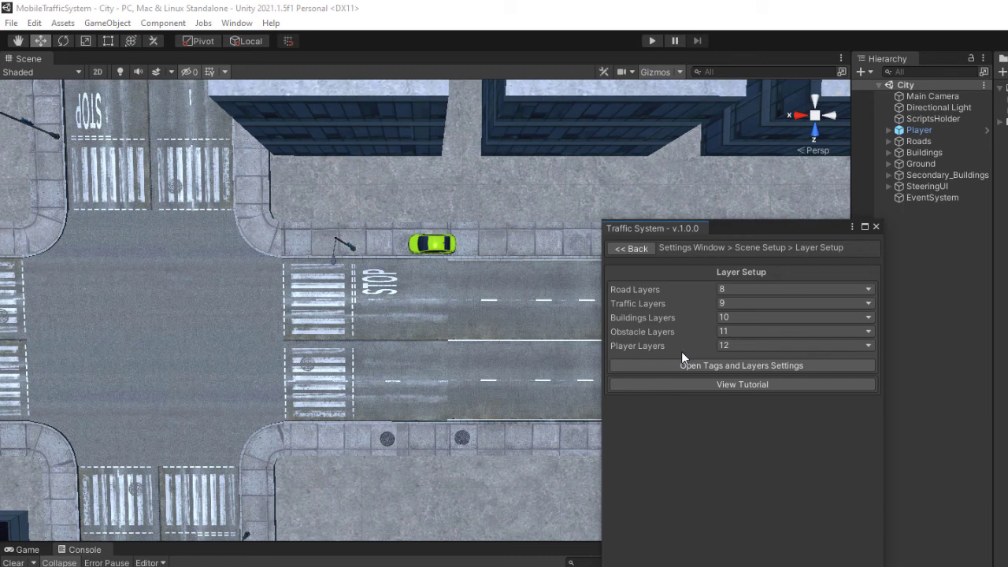
In Tags and Layers, name User Layers 8–12 Road, Traffic, Buildings, Obstacles and Player
left_click(742, 365)
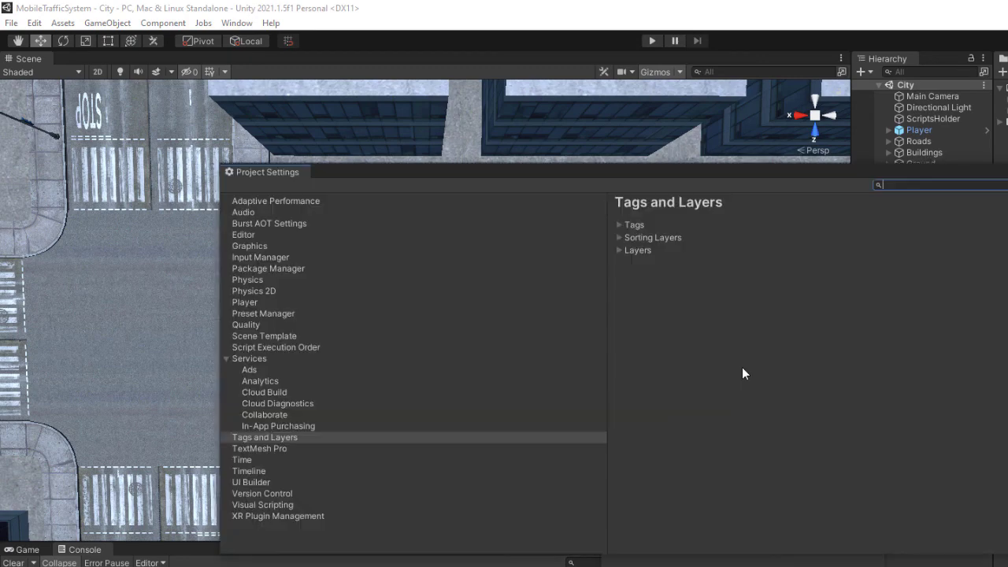
left_click(619, 250)
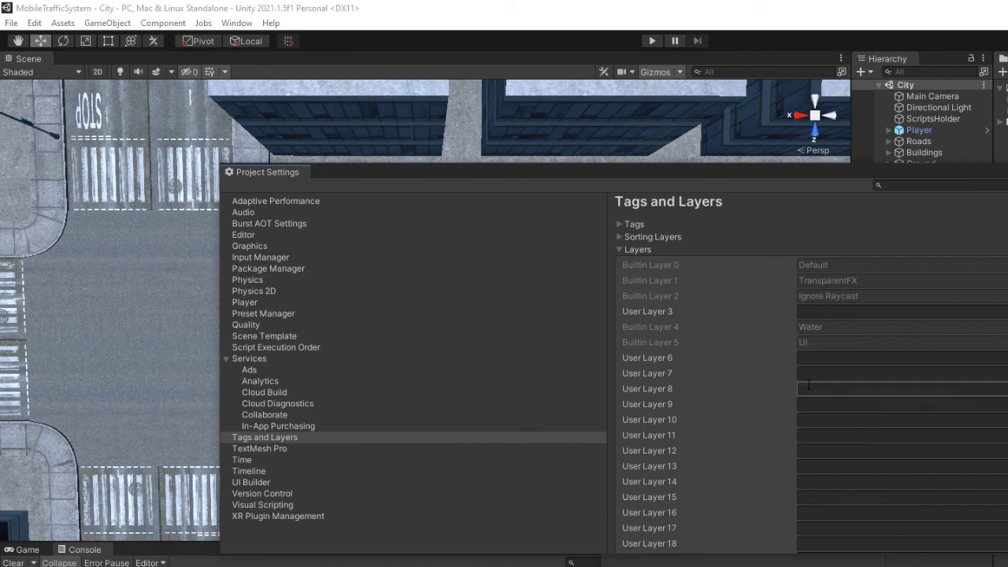
left_click(816, 388)
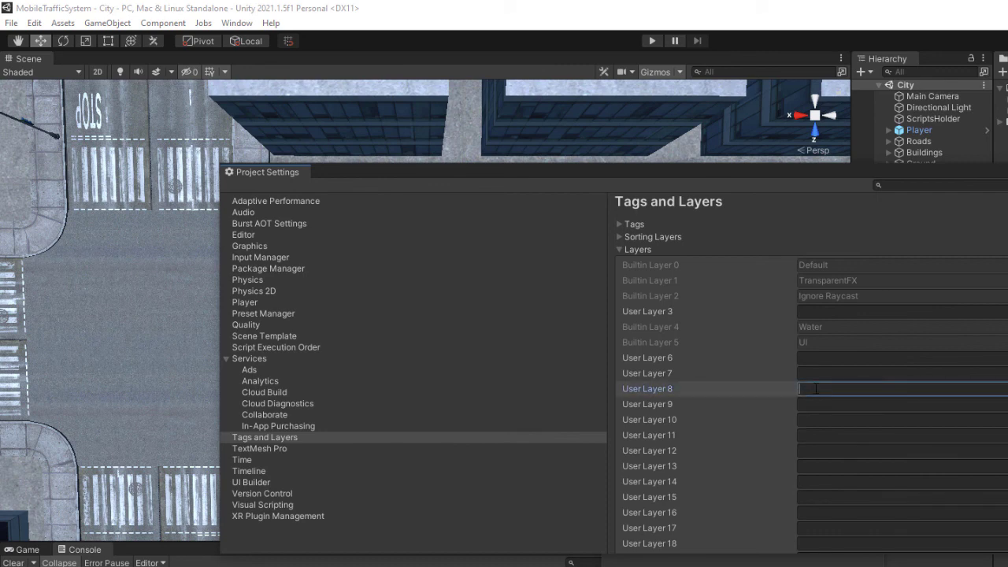
type("Road")
key("Tab")
type("Traffic")
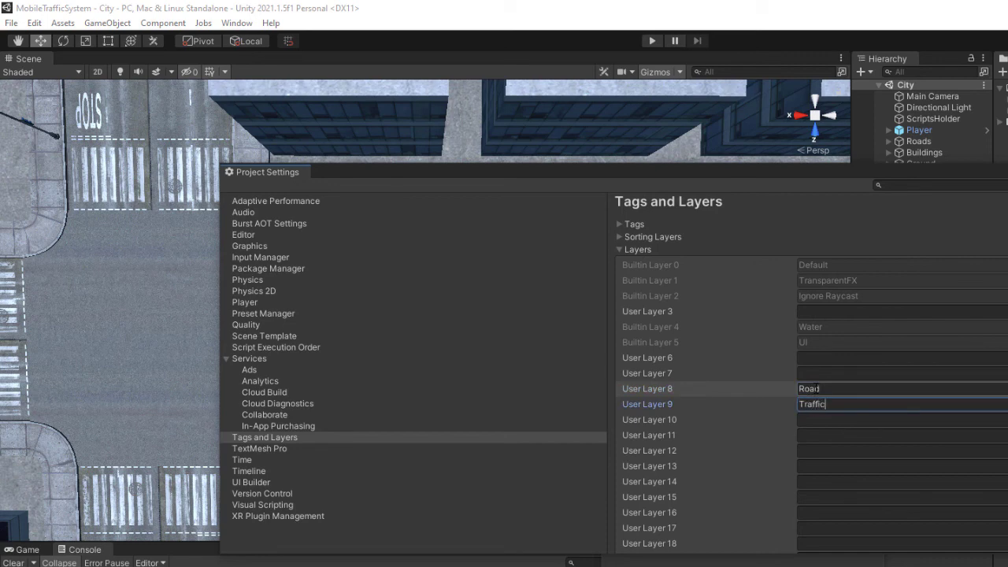
key("Tab")
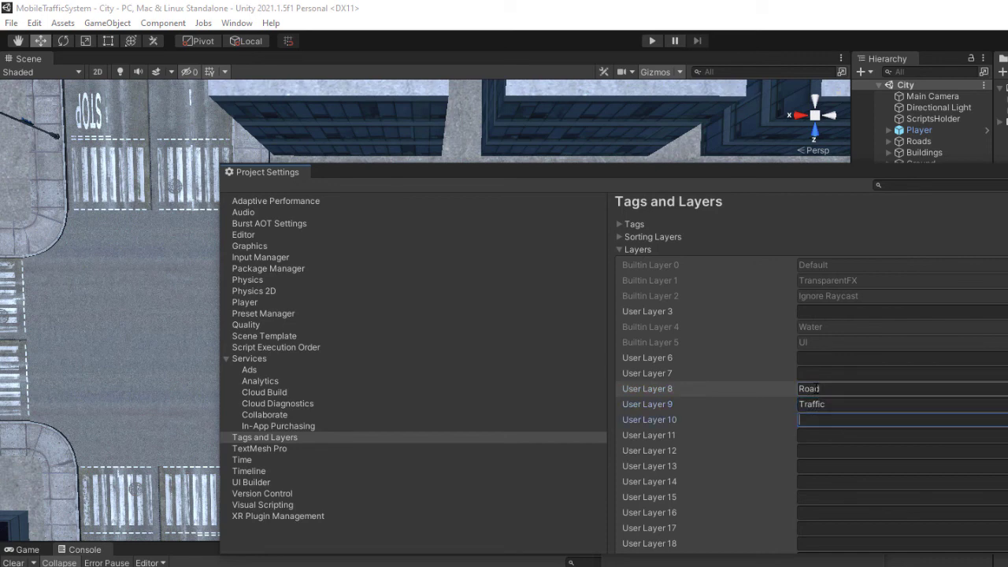
type("Buildings")
key("Tab")
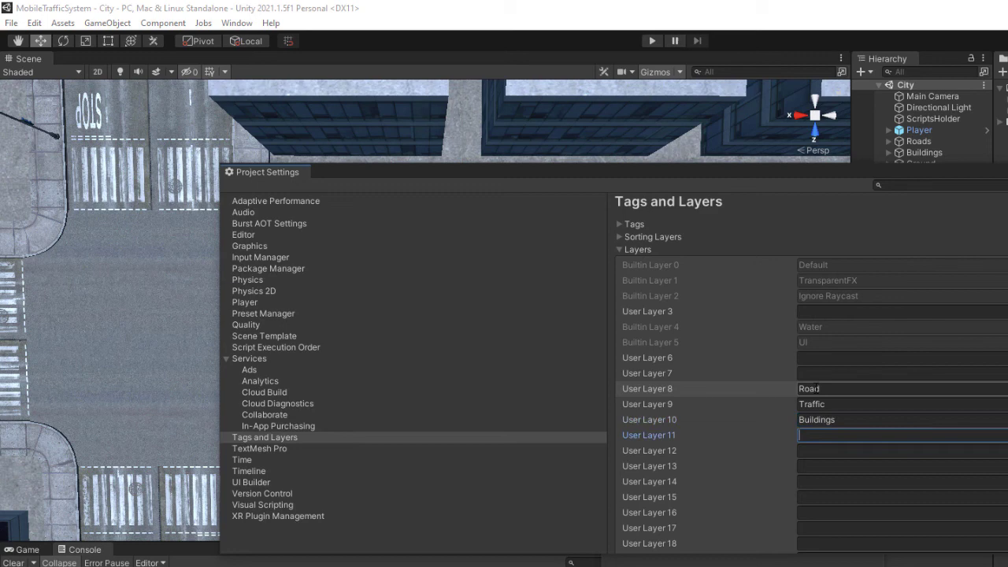
type("Obstacles")
key("Tab")
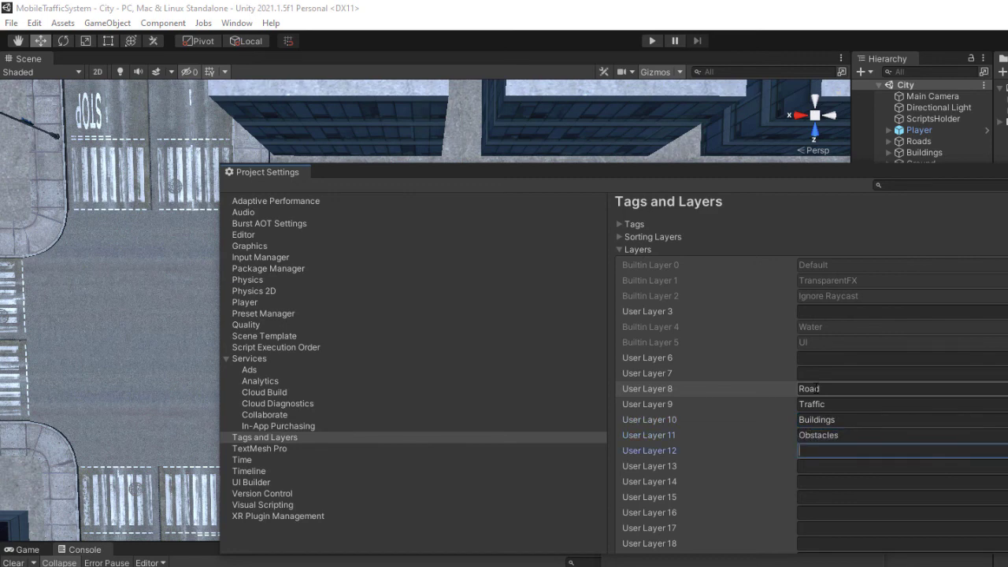
type("Player")
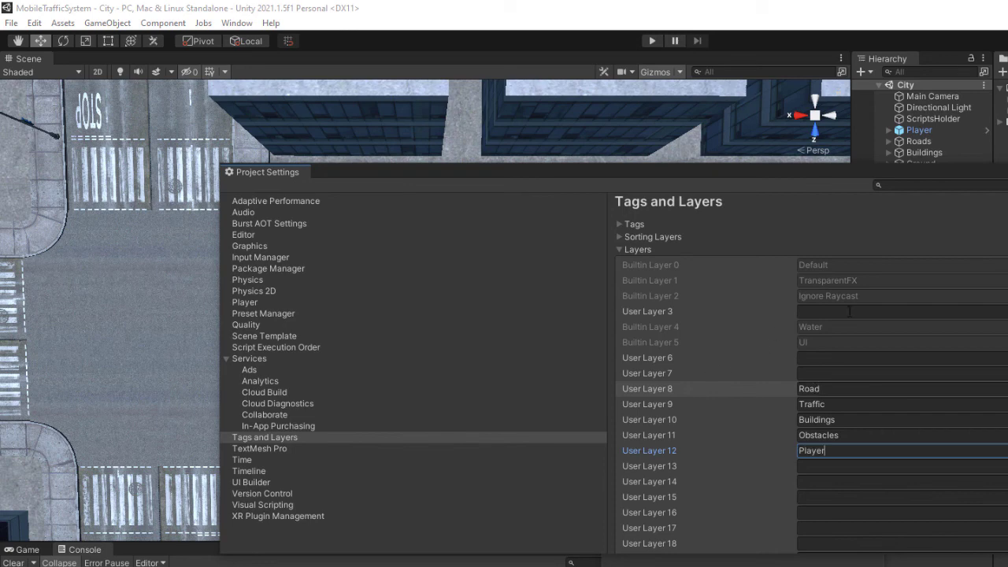
key("Return")
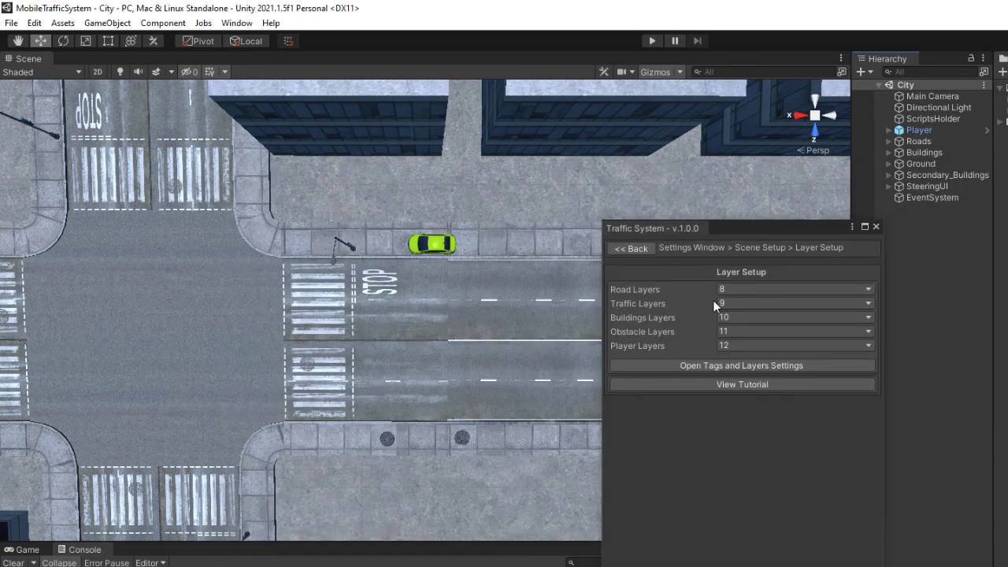
Reopen Layer Setup with the new layer names and set Road Layers to Road
left_click(622, 250)
left_click(691, 306)
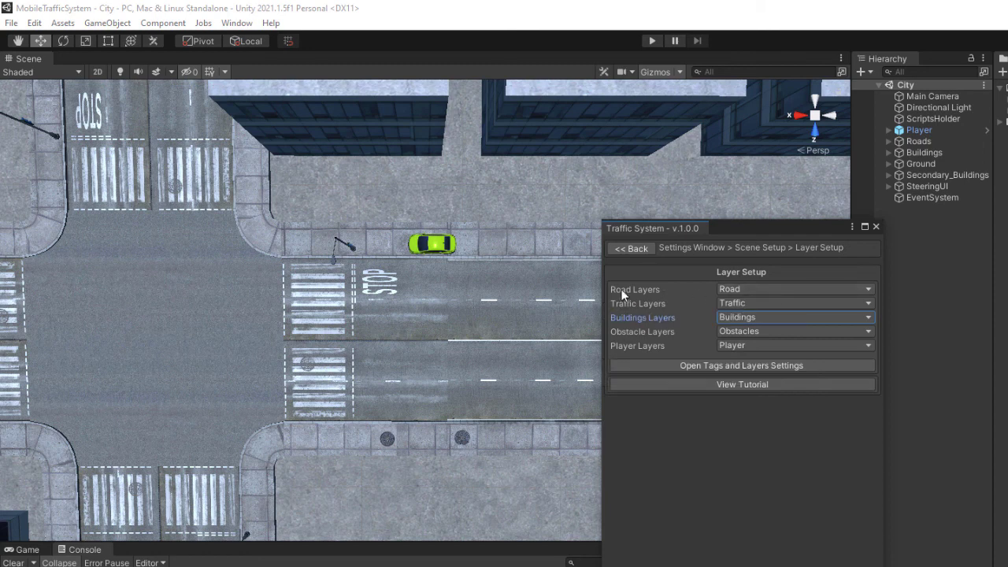
left_click(741, 289)
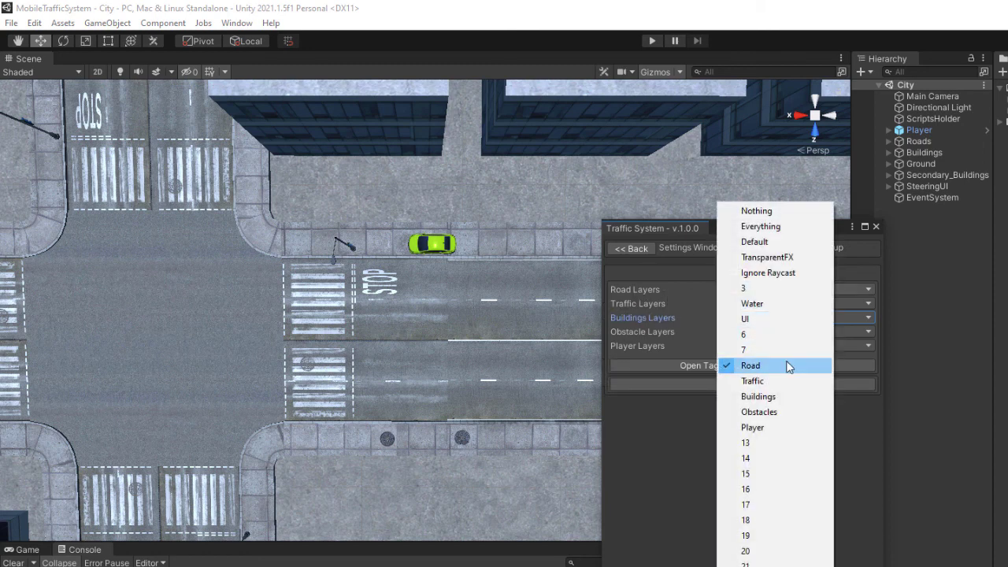
left_click(788, 365)
left_click(795, 291)
left_click(763, 365)
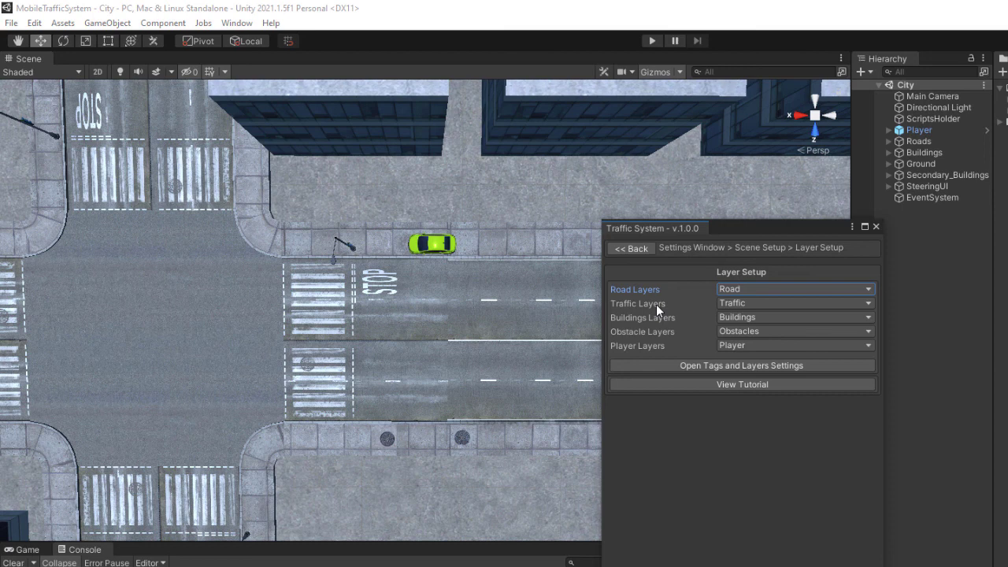
Leave only Traffic checked in Traffic Layers, dropping 16 and Water, and keep Player Layers as Player
left_click(755, 304)
left_click(775, 383)
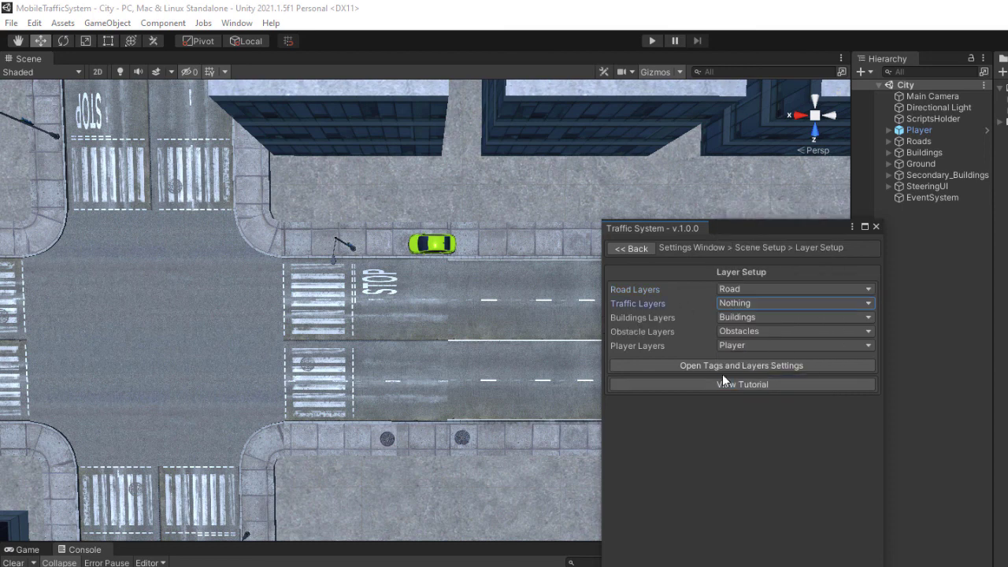
left_click(754, 303)
left_click(754, 382)
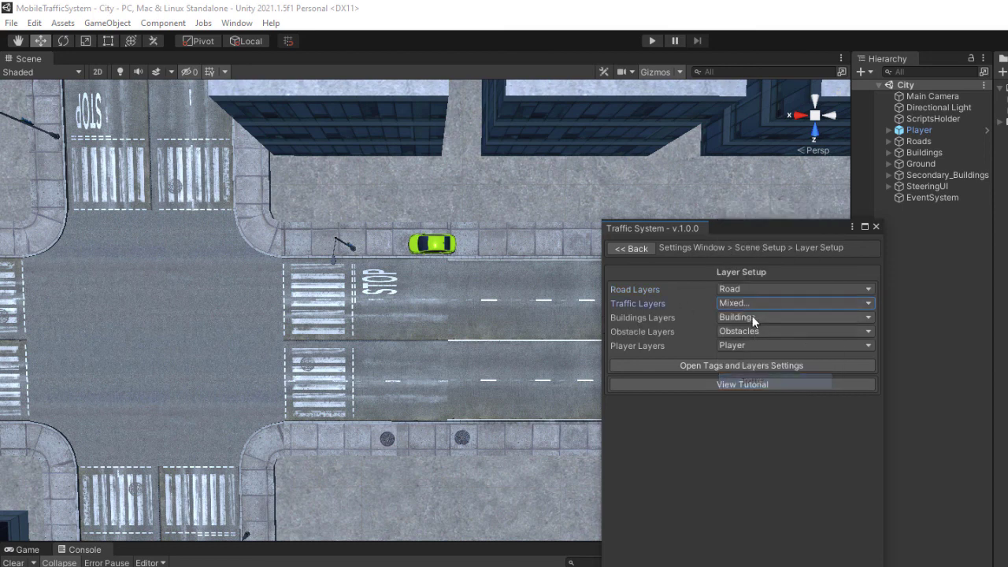
left_click(758, 304)
left_click(758, 304)
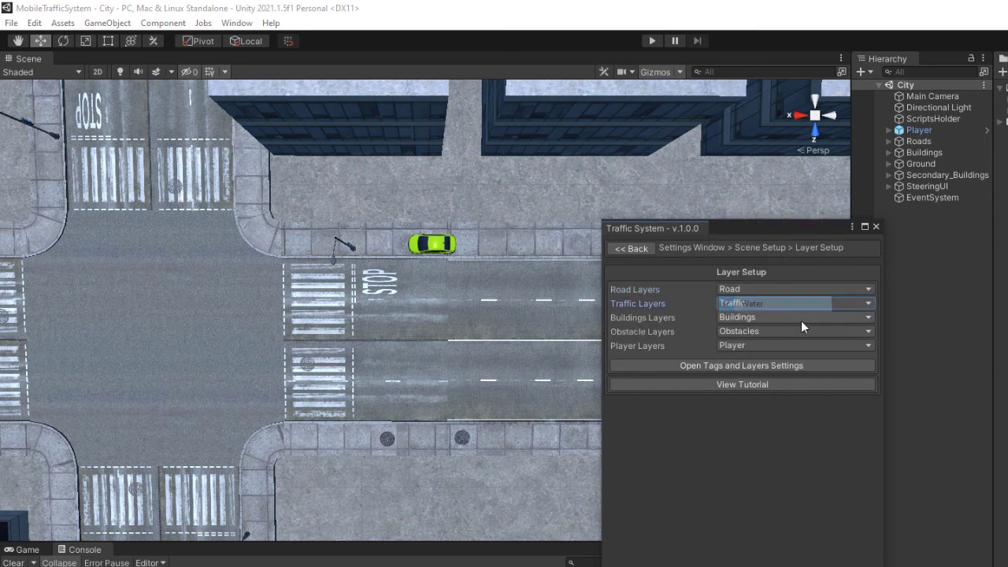
left_click(762, 307)
left_click(761, 489)
left_click(743, 307)
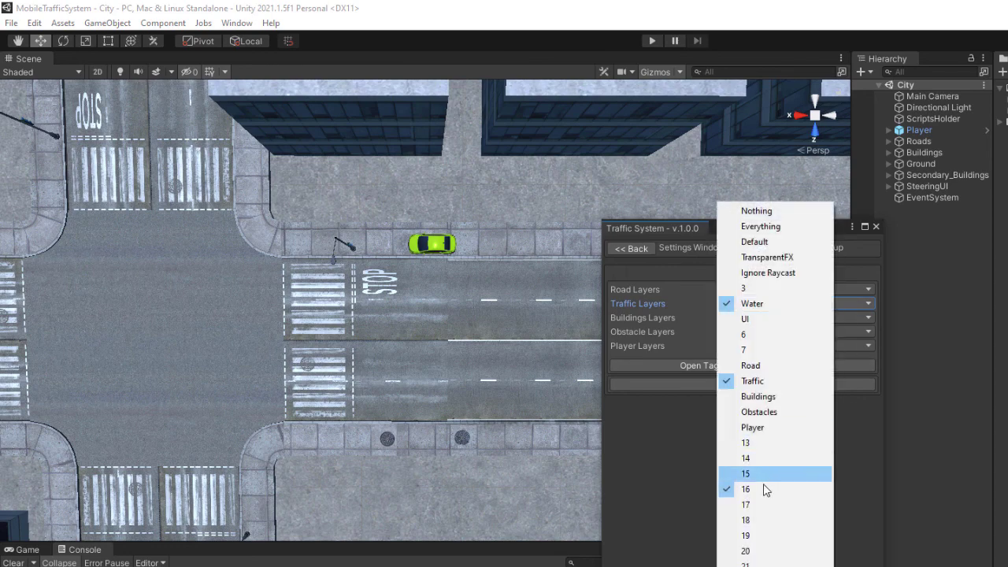
left_click(761, 489)
left_click(749, 304)
left_click(749, 304)
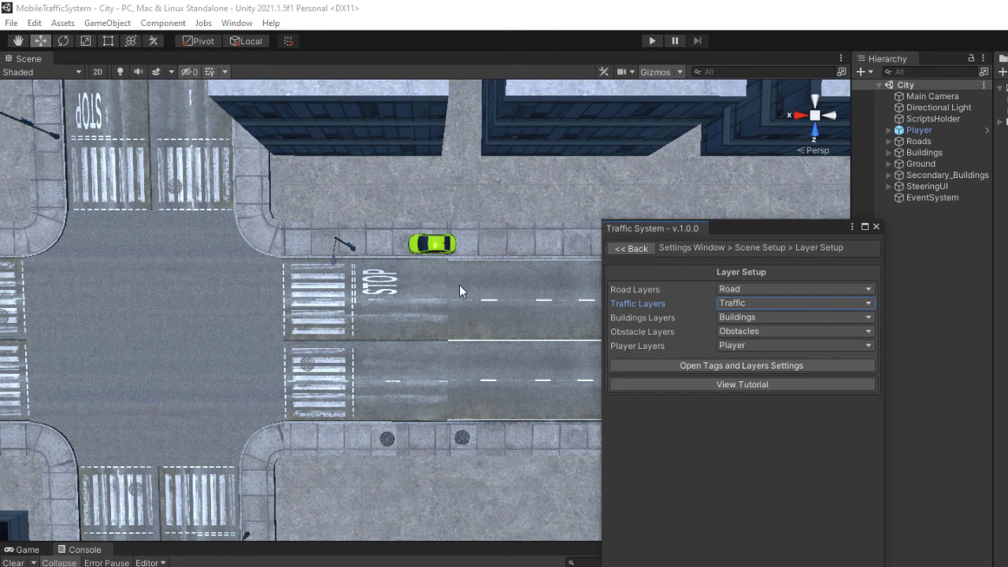
left_click(761, 346)
left_click(869, 428)
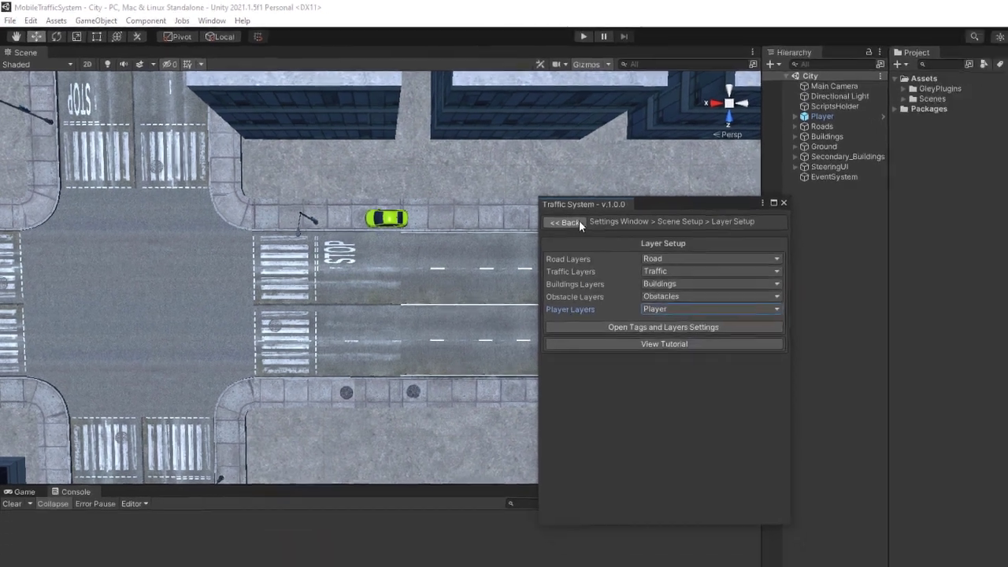
Return to Scene Setup and open the Physics page of Project Settings at the Layer Collision Matrix
left_click(631, 248)
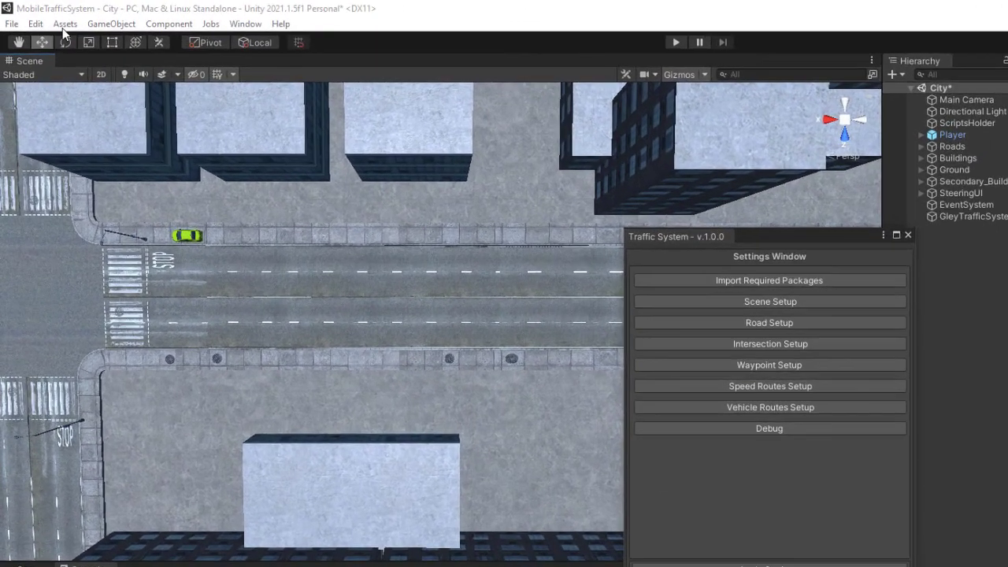
left_click(47, 16)
mouse_move(38, 30)
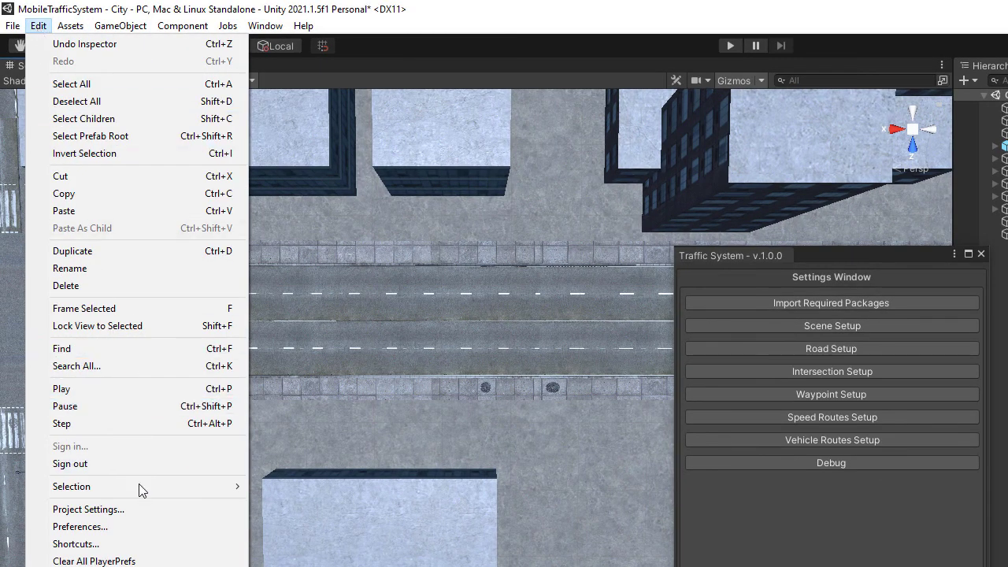
left_click(147, 510)
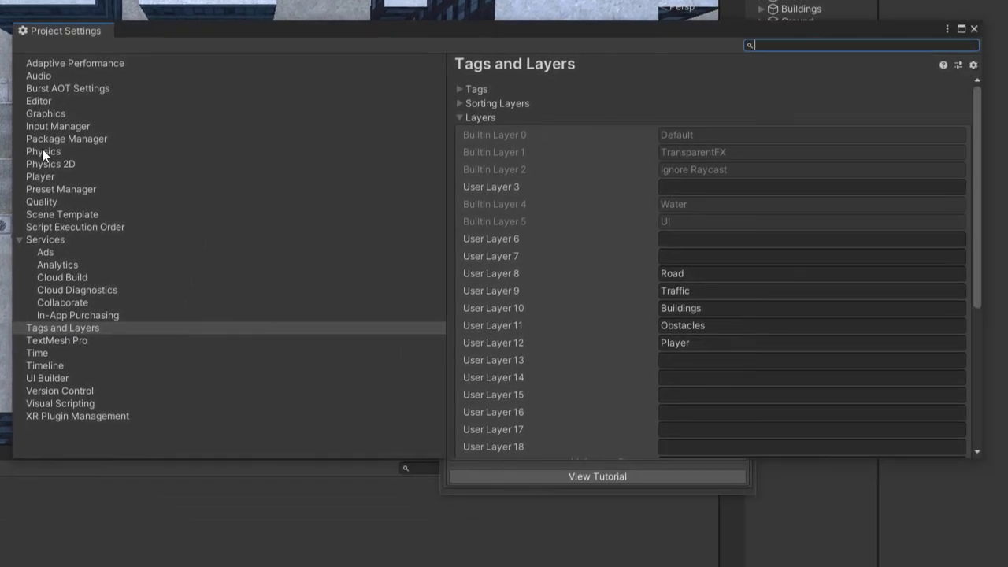
left_click(279, 313)
scroll(970, 391, "down", 10)
scroll(736, 229, "down", 1)
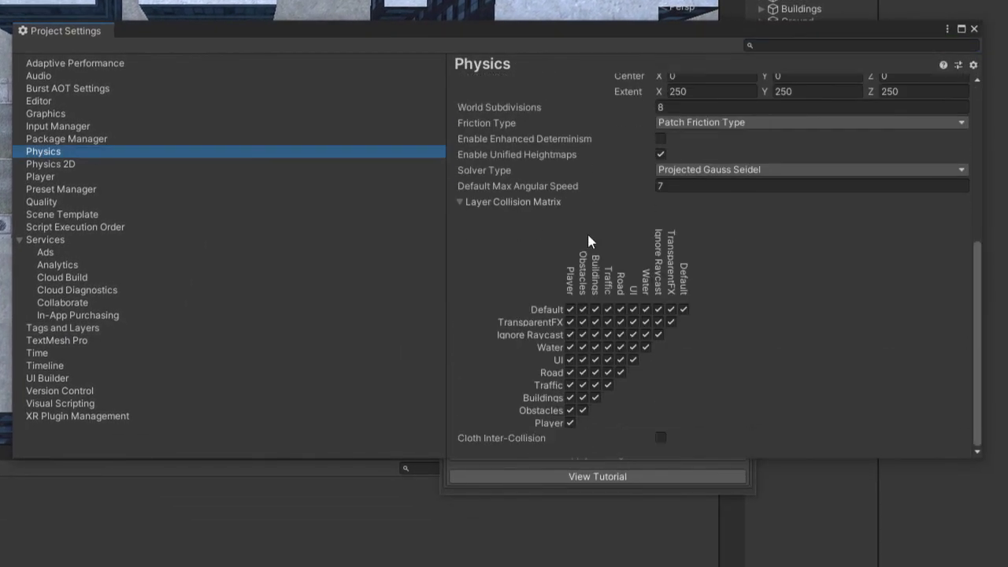
Uncheck Player and Obstacles collisions with Default, TransparentFX, Ignore Raycast, Water and UI
left_click(570, 309)
left_click(570, 323)
left_click(571, 335)
left_click(570, 347)
left_click(571, 359)
left_click(582, 310)
left_click(583, 323)
left_click(583, 335)
left_click(583, 348)
left_click(583, 360)
Uncheck Buildings collisions with the built-in layers, Road and itself, and Traffic collisions with built-ins
left_click(597, 311)
left_click(595, 322)
left_click(595, 334)
left_click(595, 347)
left_click(595, 360)
left_click(595, 372)
left_click(595, 398)
left_click(608, 309)
left_click(608, 322)
left_click(608, 335)
left_click(608, 347)
left_click(608, 360)
Uncheck Road collisions with Default, TransparentFX, Ignore Raycast and Water, and all Default pairs
left_click(621, 309)
left_click(621, 322)
left_click(621, 335)
left_click(621, 347)
left_click(634, 309)
left_click(646, 310)
left_click(659, 310)
left_click(671, 309)
left_click(684, 310)
Clear the remaining TransparentFX, Ignore Raycast and UI pairs among the built-in layers
left_click(671, 322)
left_click(633, 322)
left_click(634, 334)
left_click(646, 335)
left_click(658, 334)
left_click(633, 359)
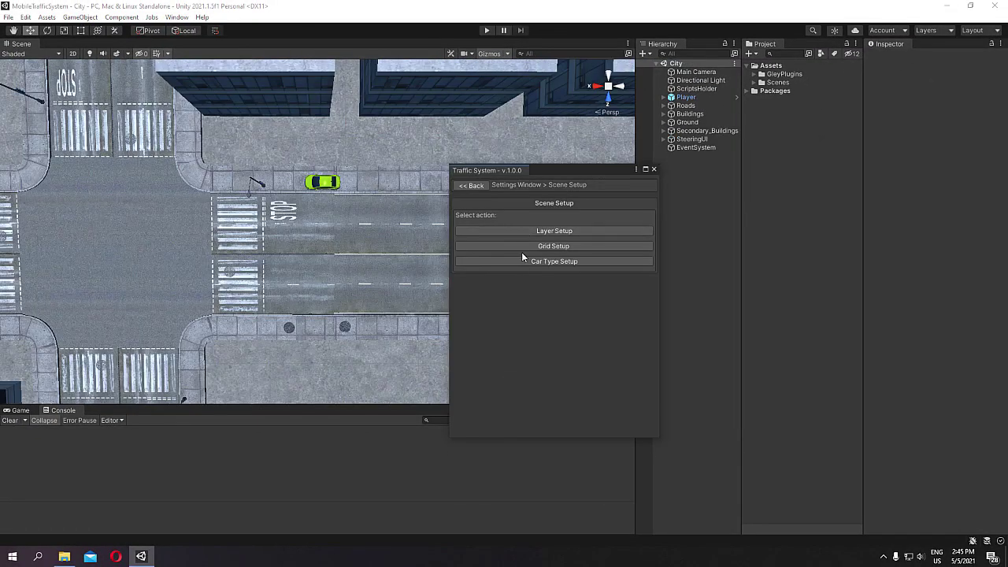
In Grid Setup, regenerate the grid at cell size 50 (24 by 24), clear the Console and view the grid
left_click(560, 246)
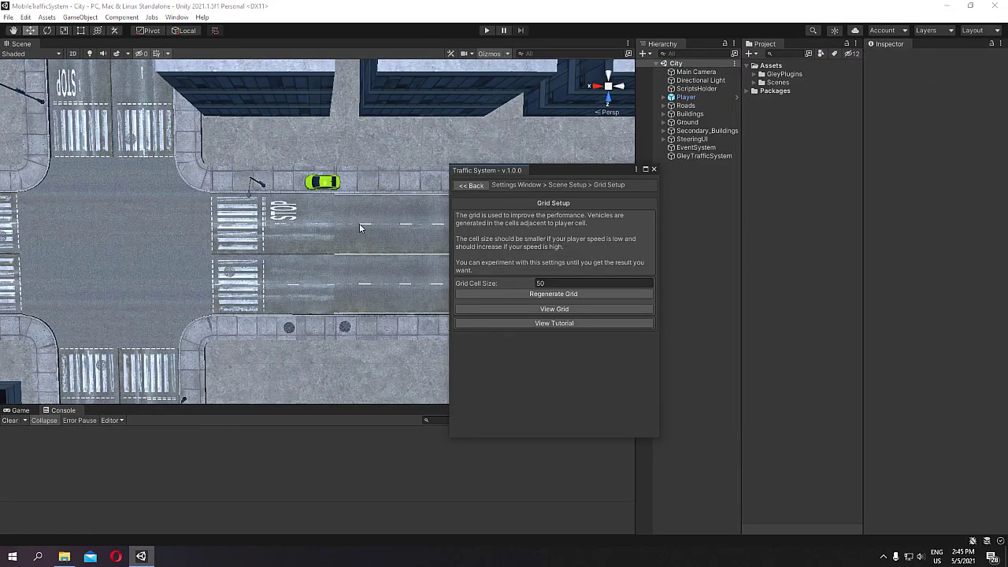
scroll(359, 228, "down", 10)
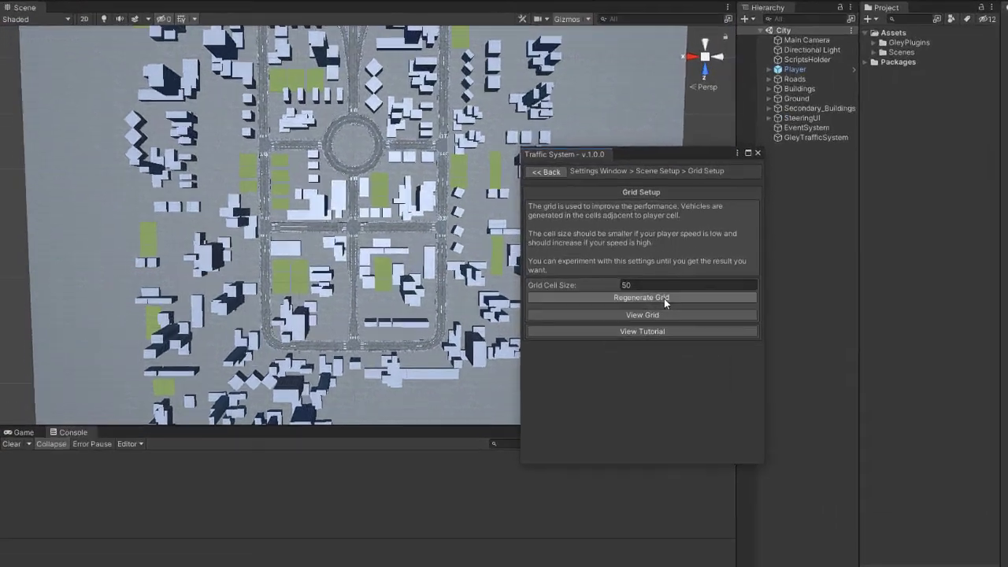
left_click(574, 296)
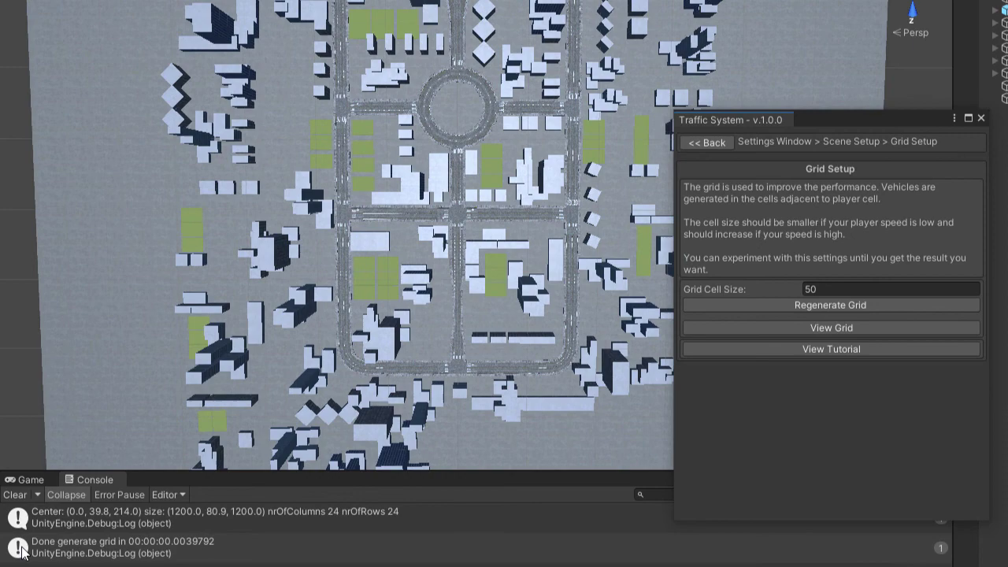
left_click(15, 497)
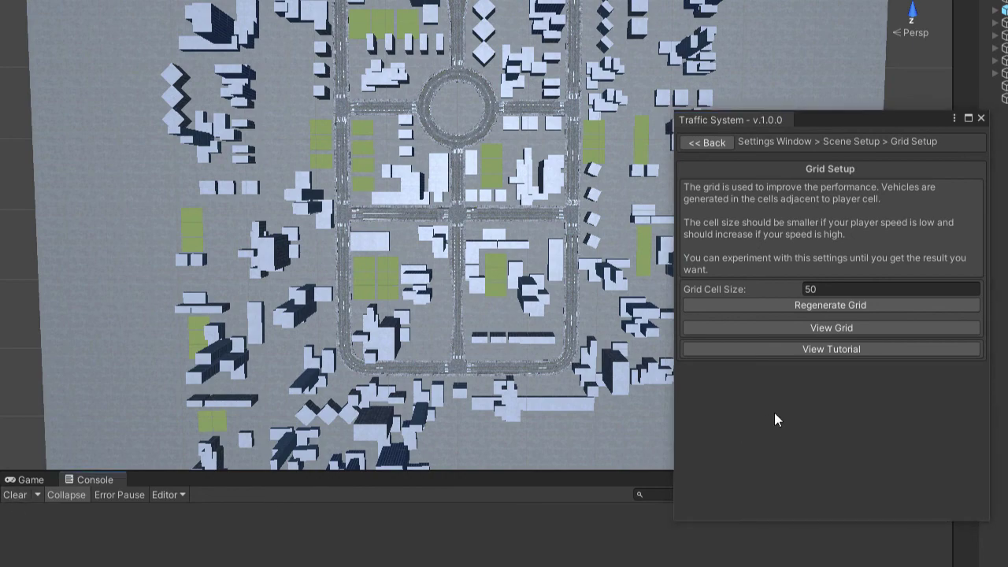
left_click(823, 326)
Set Grid Cell Size to 100 and regenerate the grid
scroll(456, 211, "up", 1)
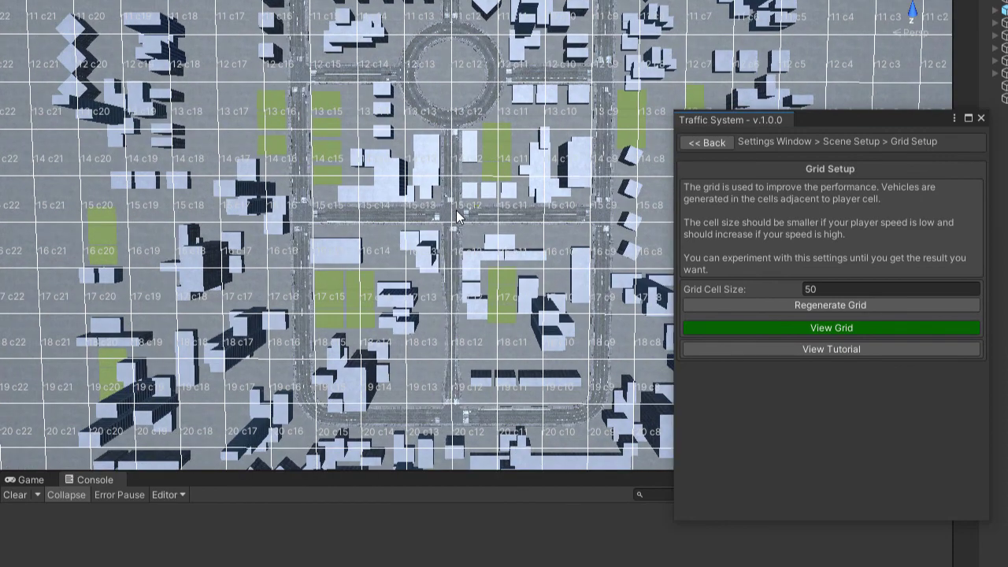
scroll(461, 229, "down", 3)
scroll(464, 248, "up", 3)
scroll(464, 248, "up", 5)
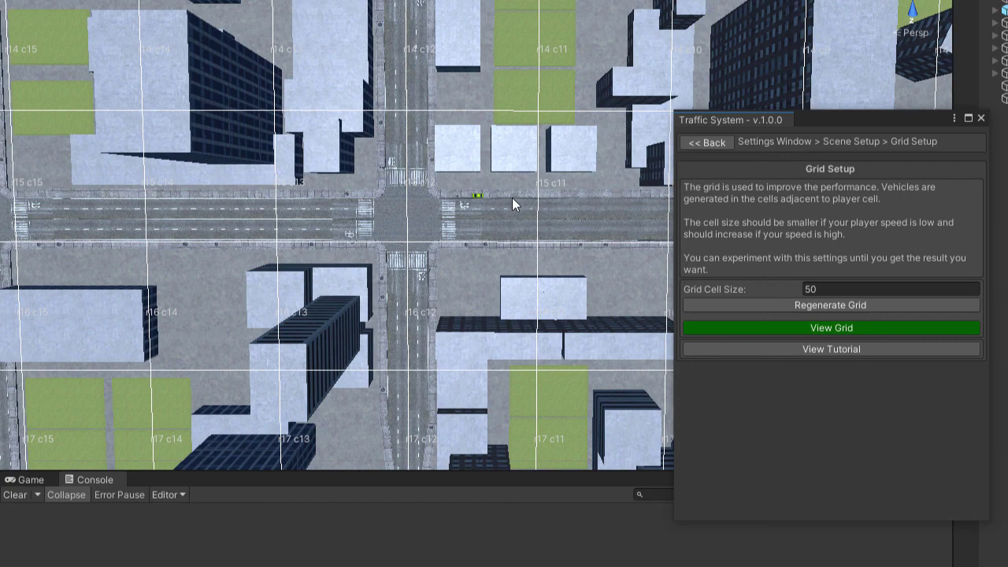
scroll(464, 177, "up", 2)
scroll(481, 165, "down", 3)
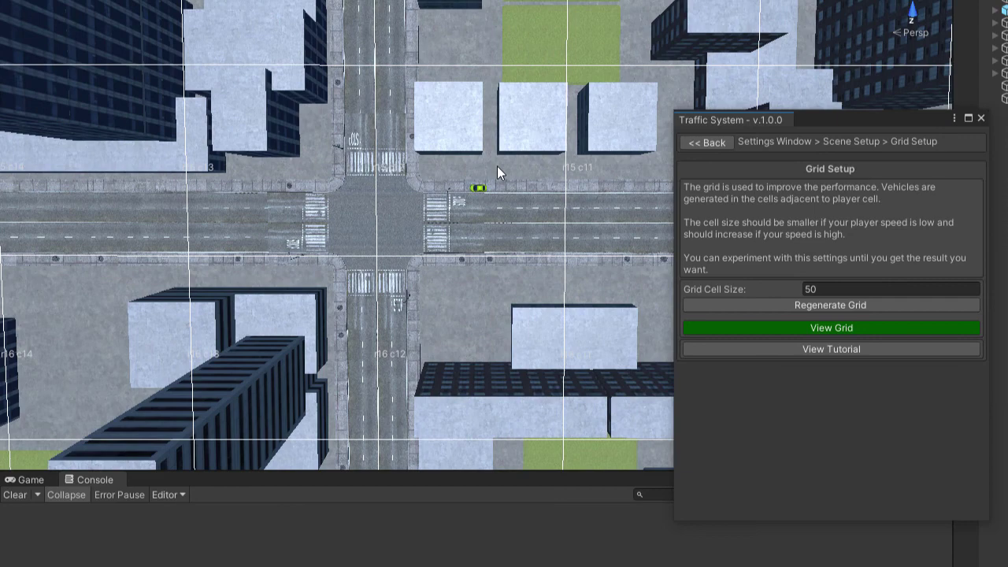
scroll(441, 102, "down", 1)
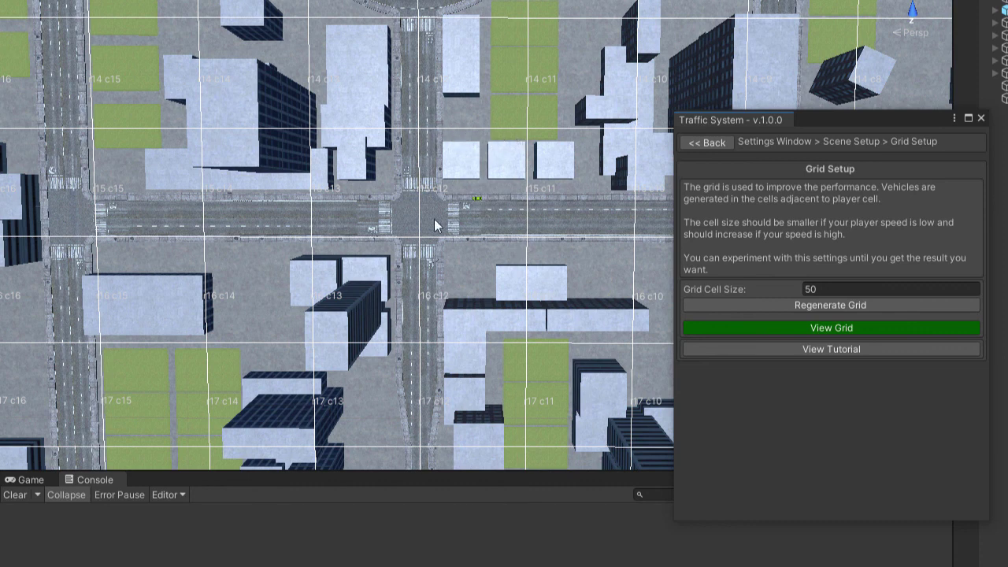
left_click(837, 289)
type("100")
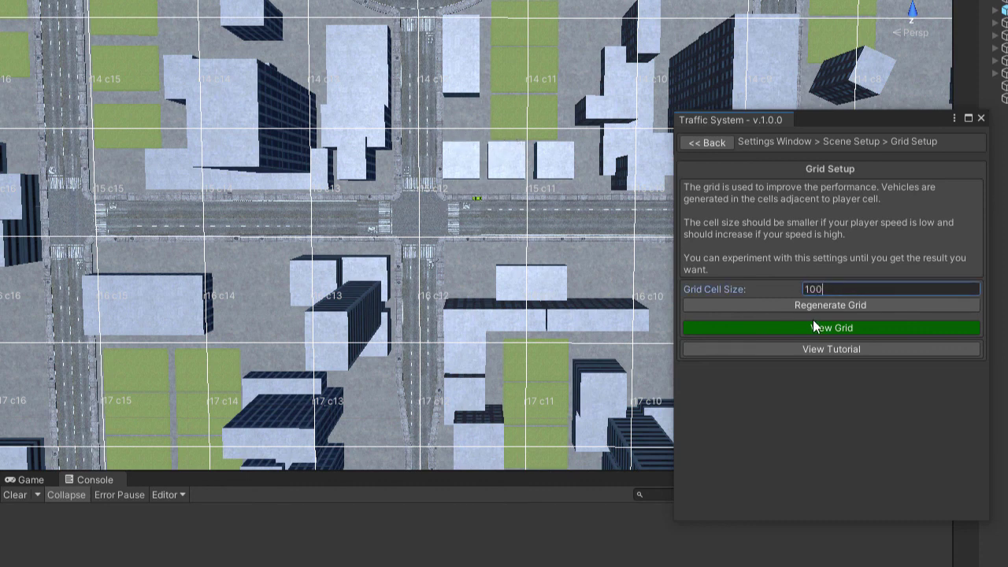
left_click(811, 308)
Regenerate the grid at cell size 50, clear the Console and return to Scene Setup
left_click(831, 290)
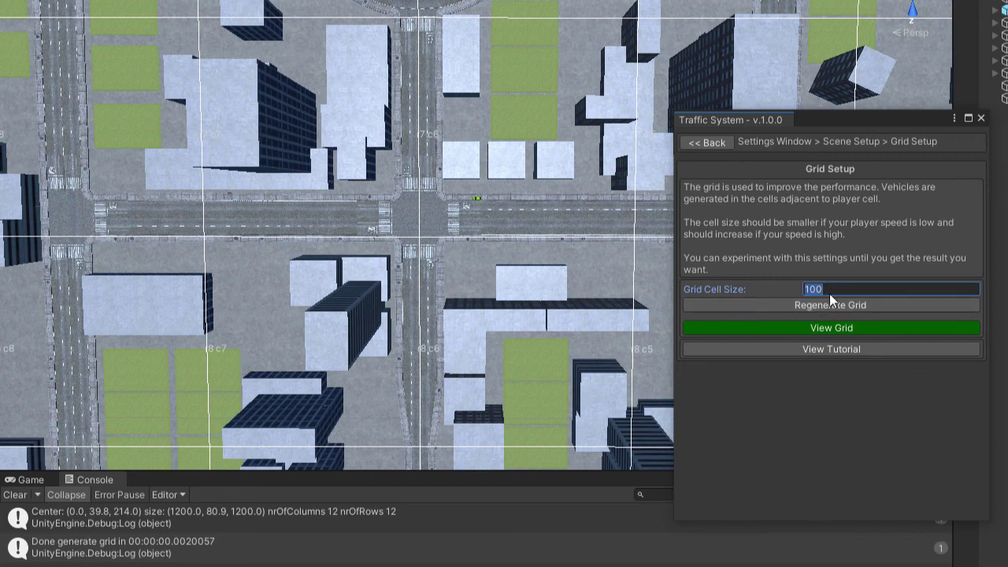
left_click(822, 307)
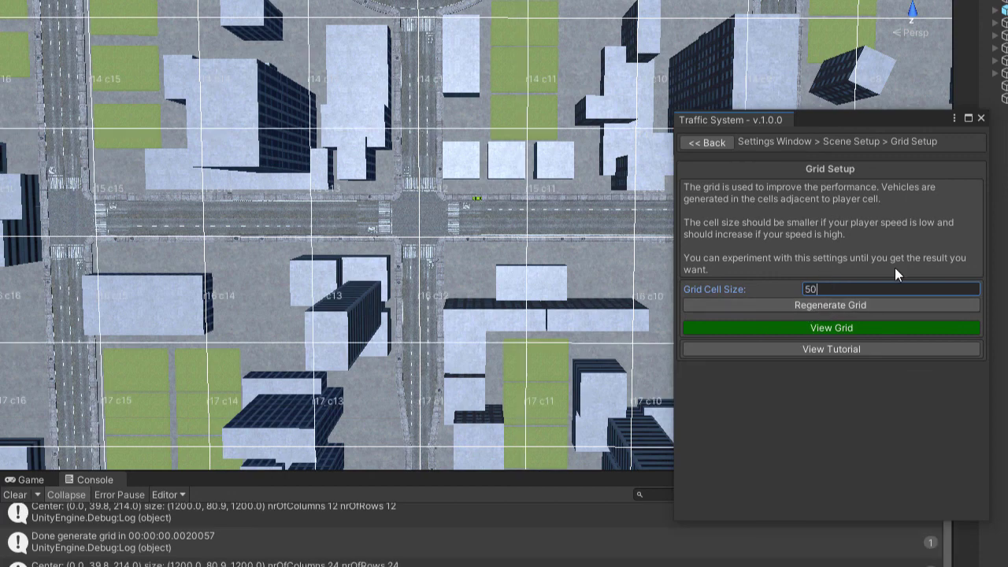
left_click(9, 494)
left_click(687, 142)
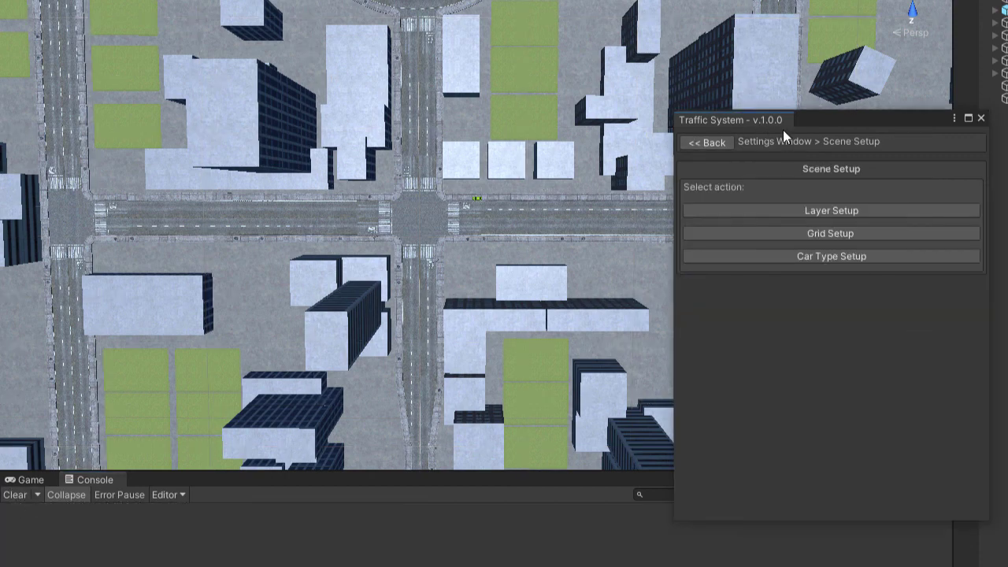
Add a 'Truck' vehicle category alongside Car and save the vehicle types
left_click(849, 259)
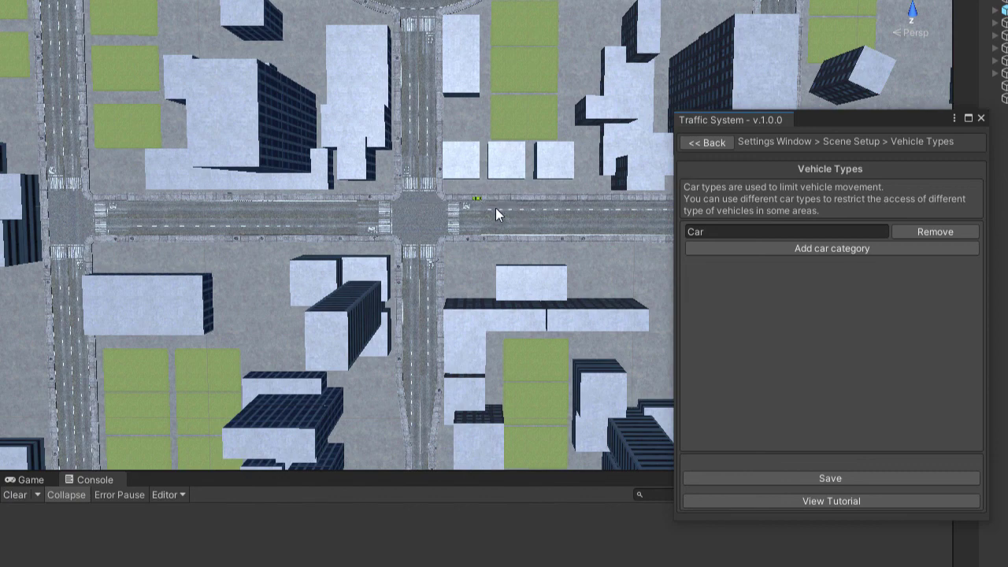
scroll(536, 214, "up", 10)
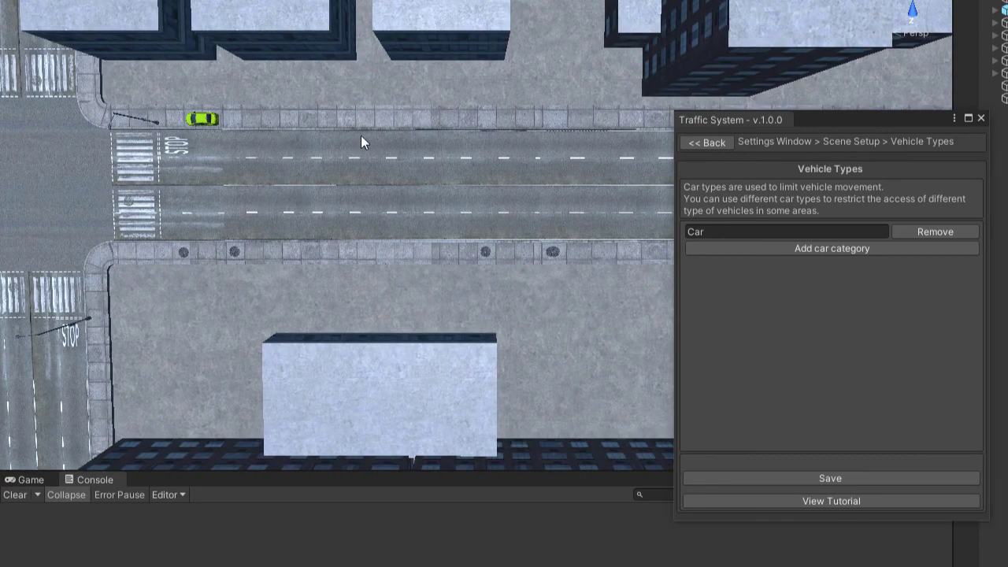
left_click(829, 248)
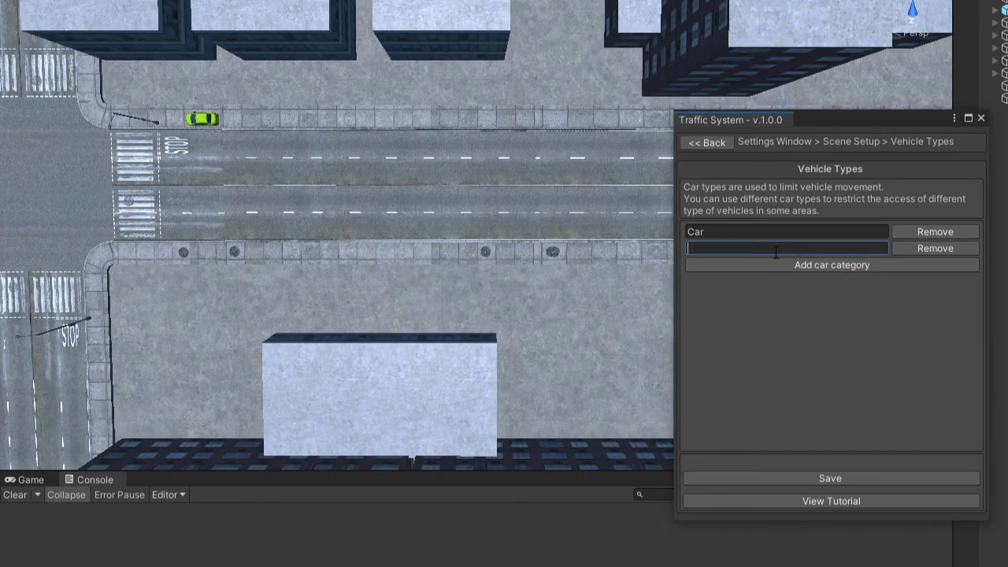
type("Truck")
left_click(827, 473)
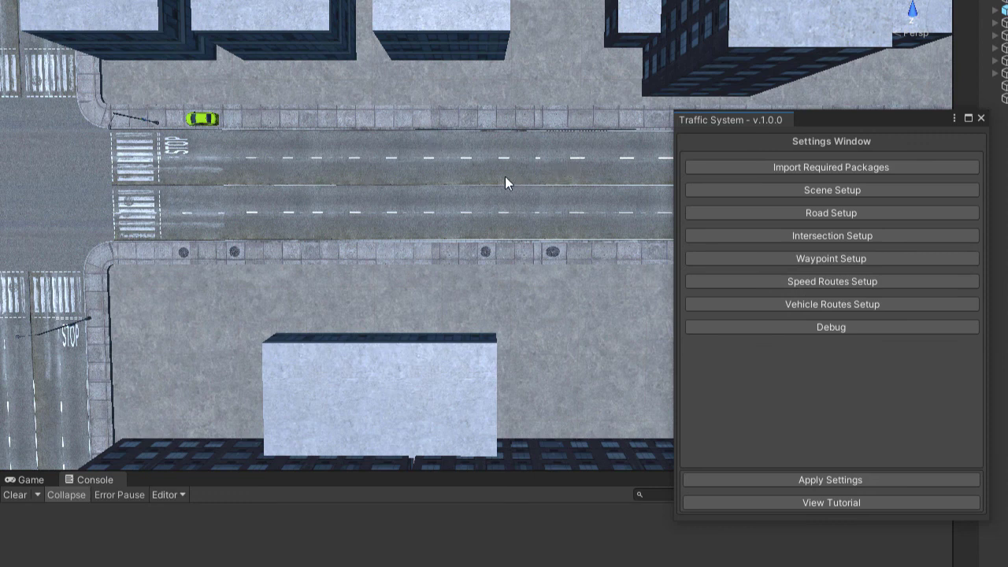
Remove the extra empty third category from the vehicle types and save, leaving Car and Truck
left_click(843, 190)
left_click(835, 256)
left_click(883, 268)
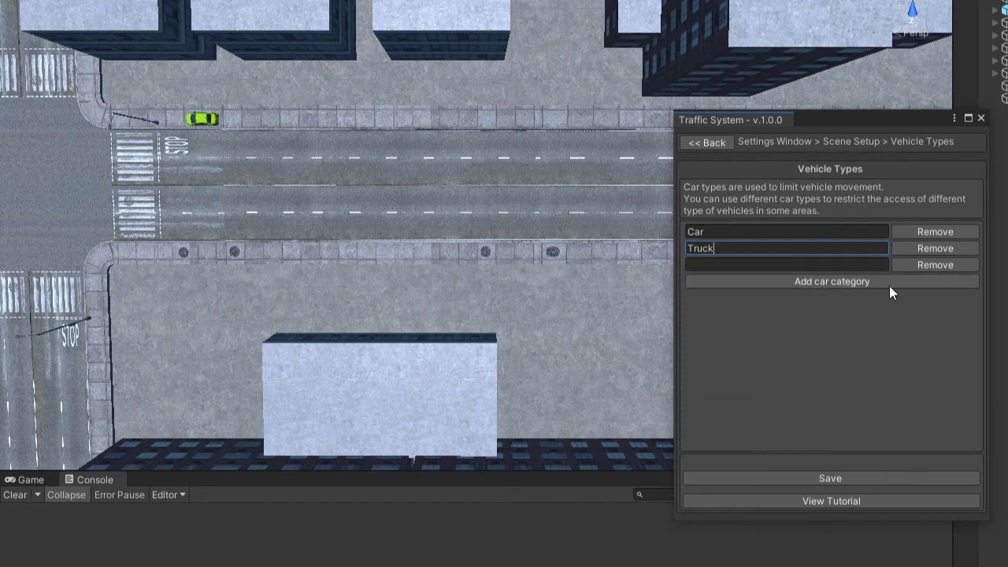
left_click(941, 265)
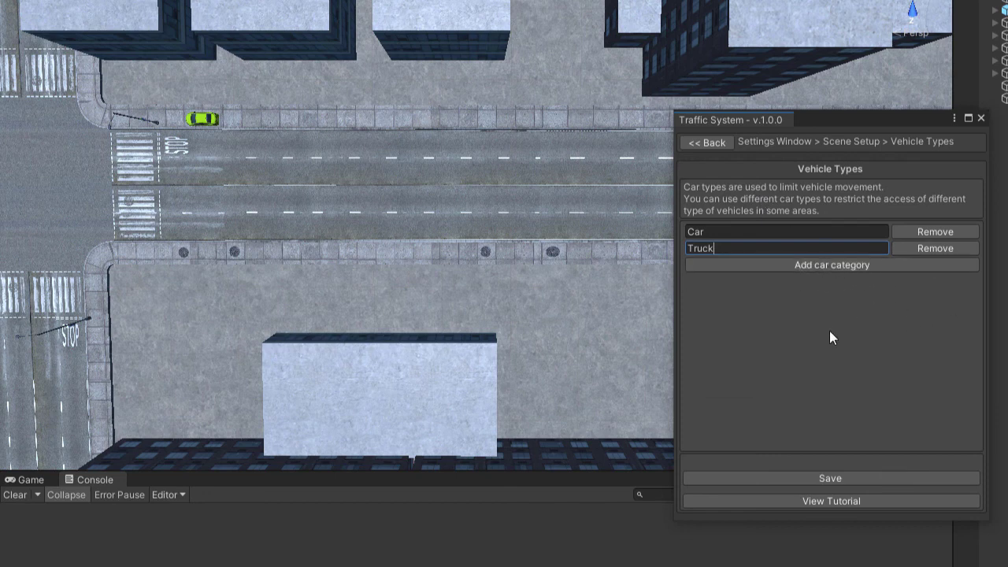
left_click(829, 477)
left_click(707, 143)
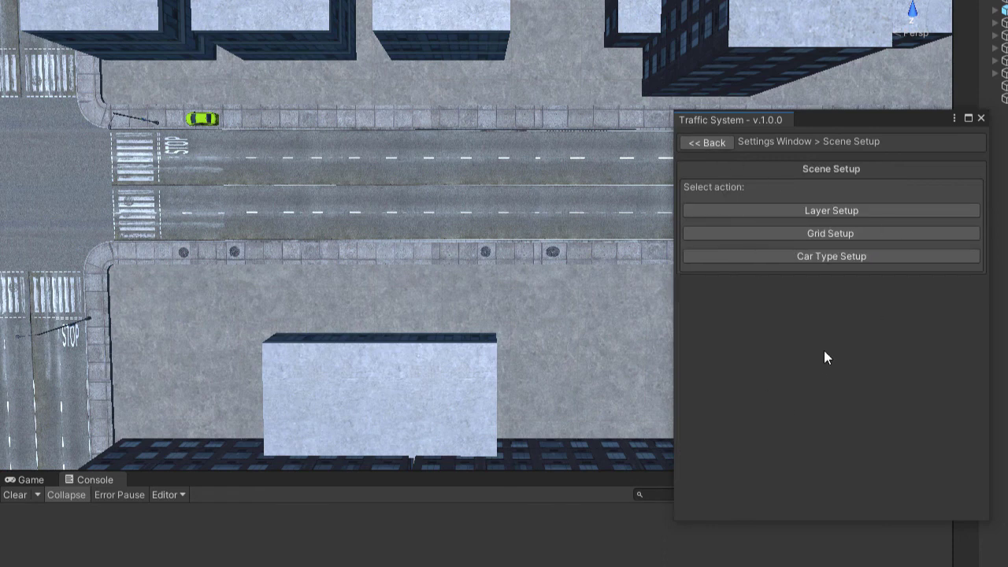